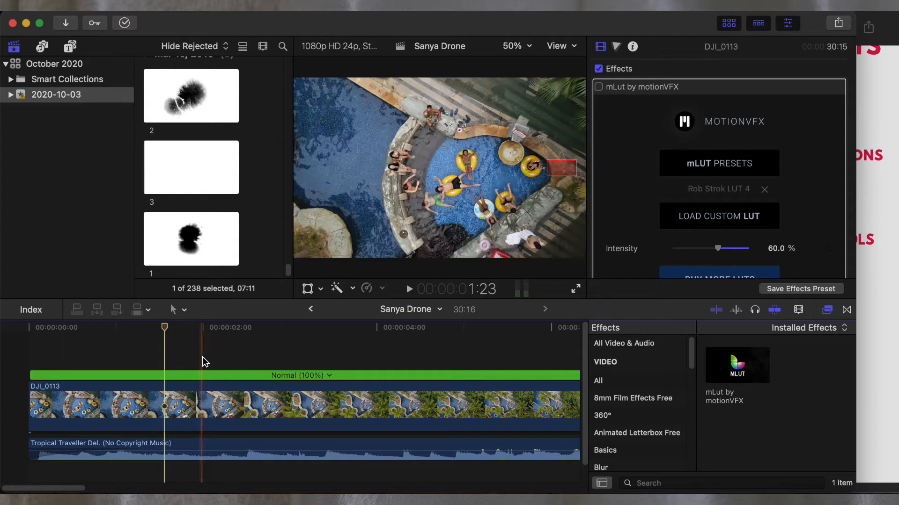
# Play the timeline from near its start, split the DJI_0113 clip at 4:10 and undo the split.
pyautogui.click(55, 361)
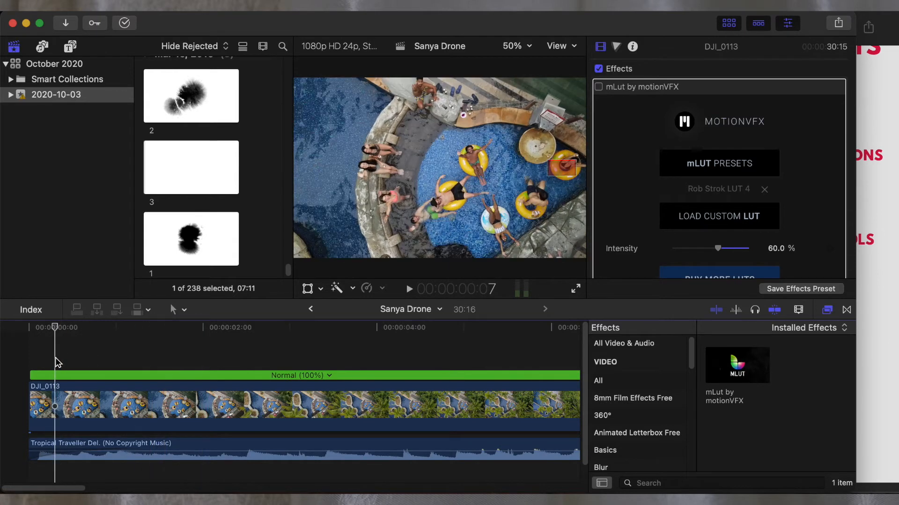
pyautogui.press('space')
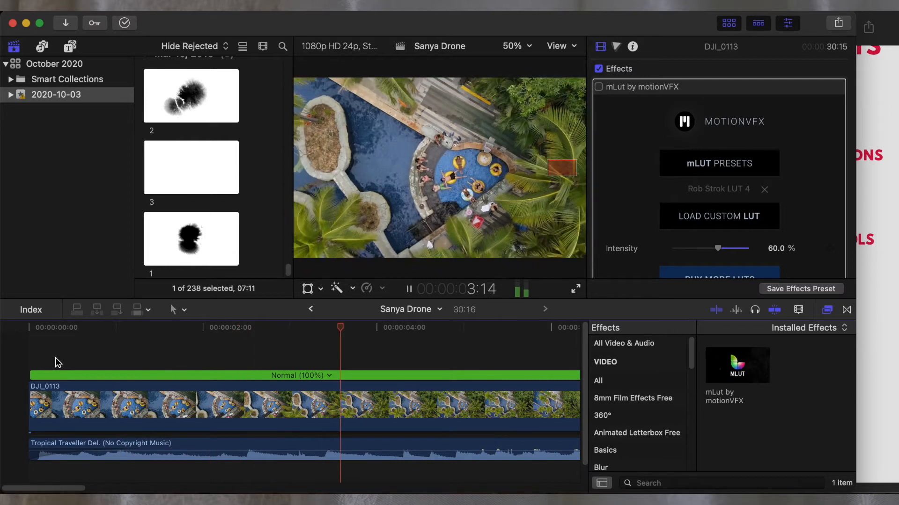
pyautogui.press('space')
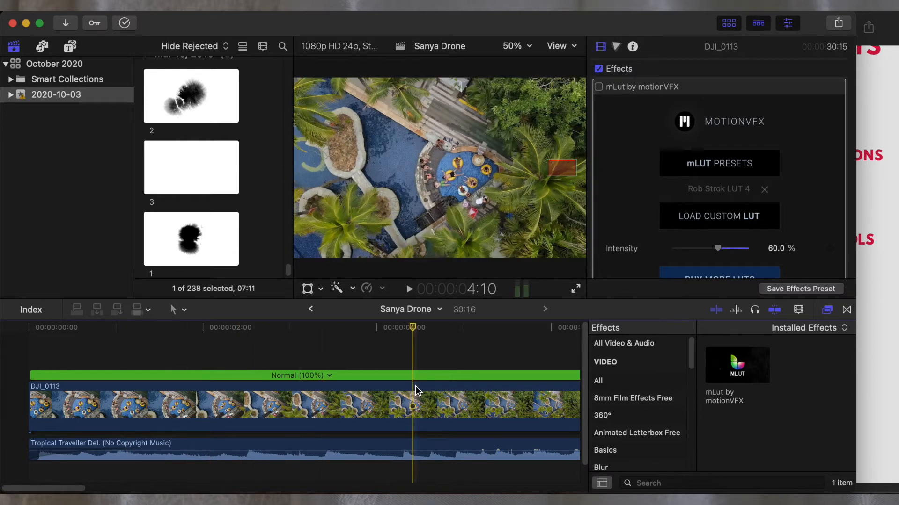
pyautogui.click(413, 391)
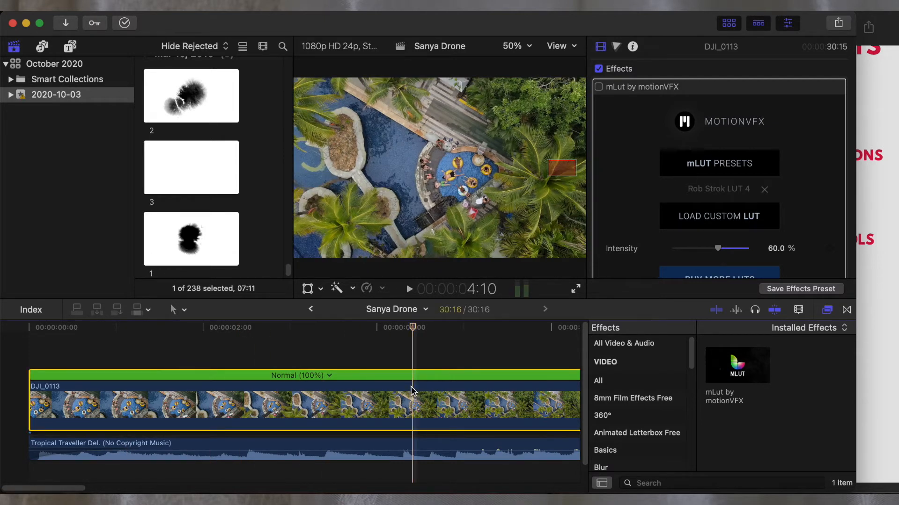
pyautogui.press('super+b')
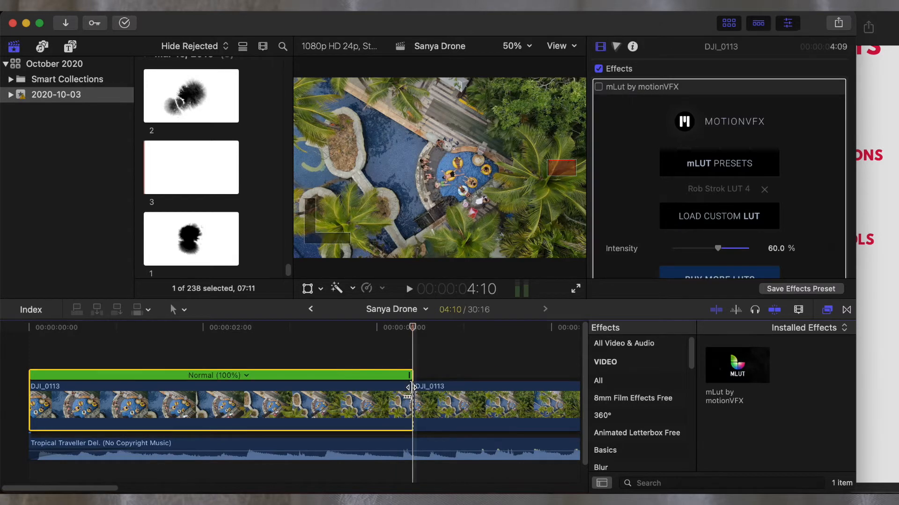
pyautogui.click(426, 391)
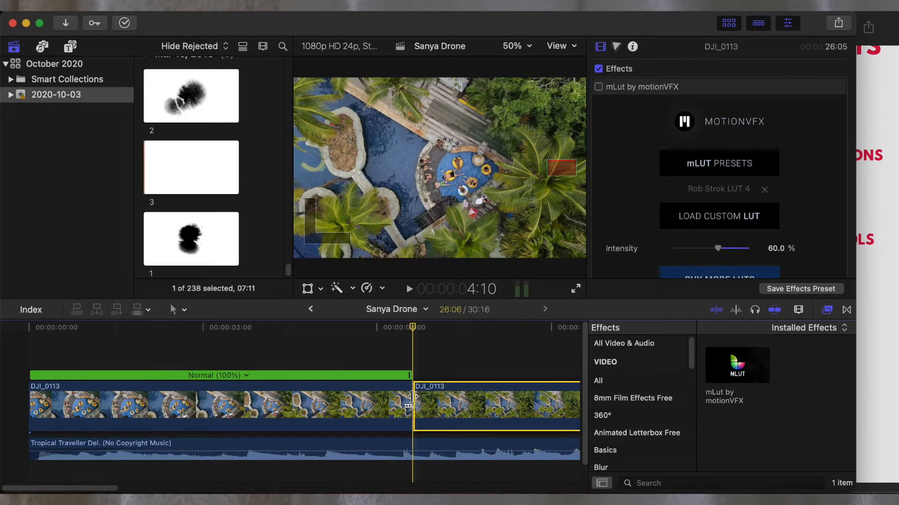
pyautogui.click(397, 401)
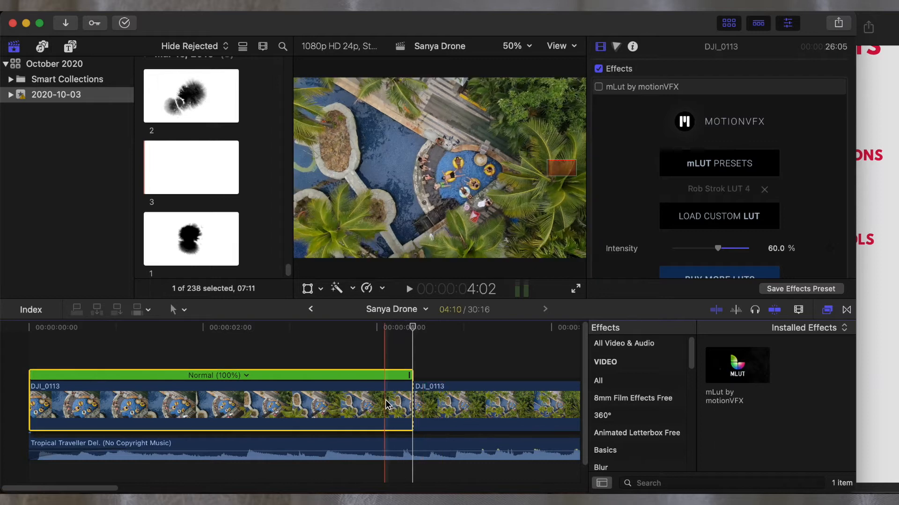
pyautogui.press('super+z')
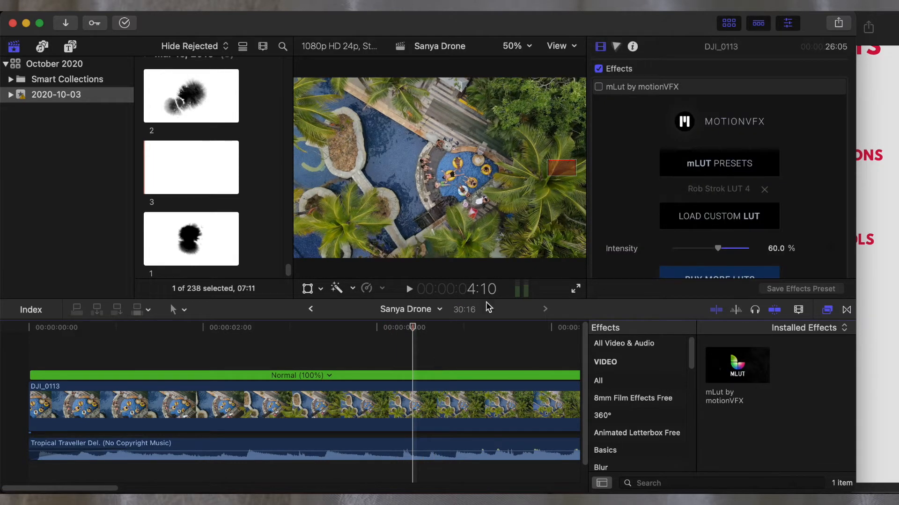
# Check the blade shortcuts in the "Simple Shortcuts for Final Cut" guide and zoom the timeline out to show the whole project.
pyautogui.click(870, 167)
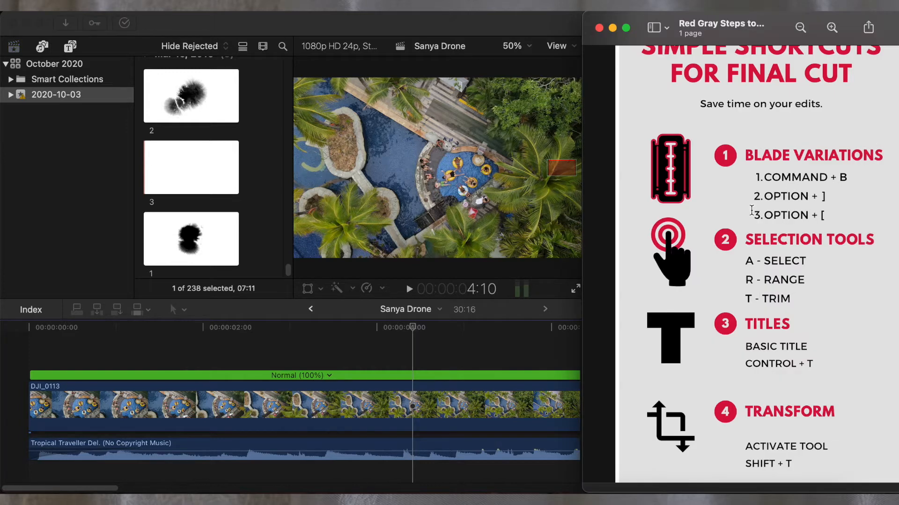
pyautogui.click(366, 363)
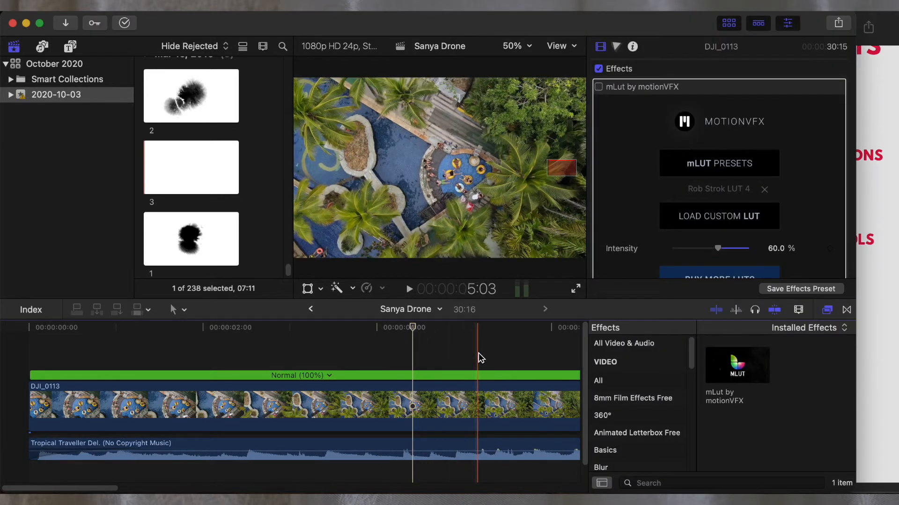
pyautogui.hscroll(5, 478, 355)
pyautogui.hscroll(4, 478, 353)
pyautogui.click(441, 348)
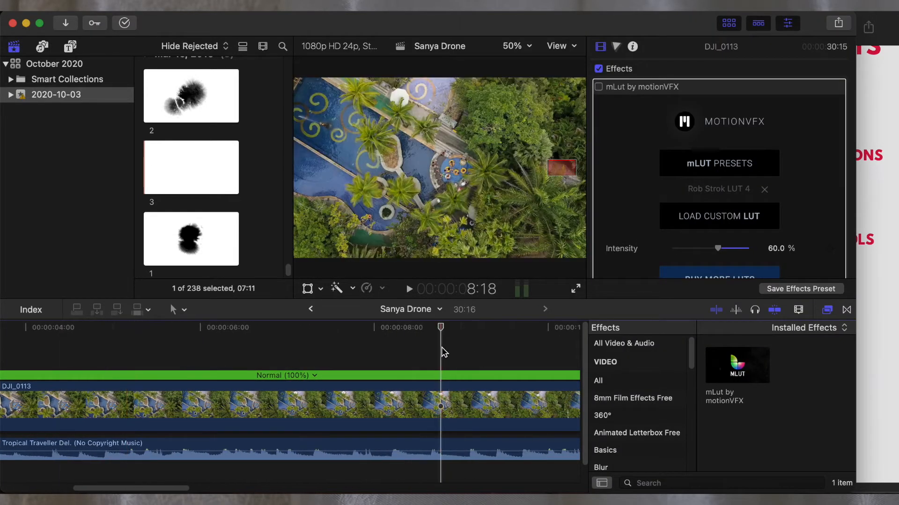
pyautogui.press('super+minus')
pyautogui.press('super+minus')
pyautogui.press('super+minus')
pyautogui.press('super+minus')
pyautogui.click(259, 348)
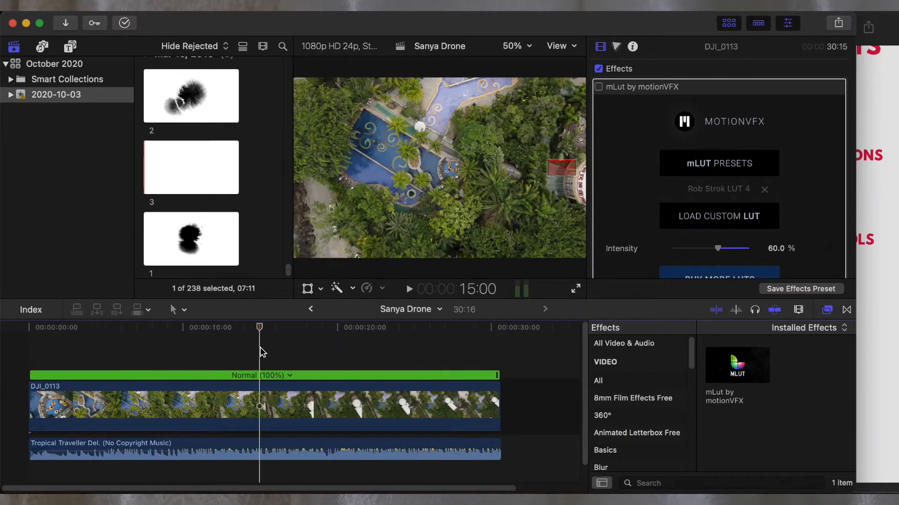
# Trim the end of the DJI_0113 clip to the playhead at 16:03 and undo the trim.
pyautogui.click(320, 357)
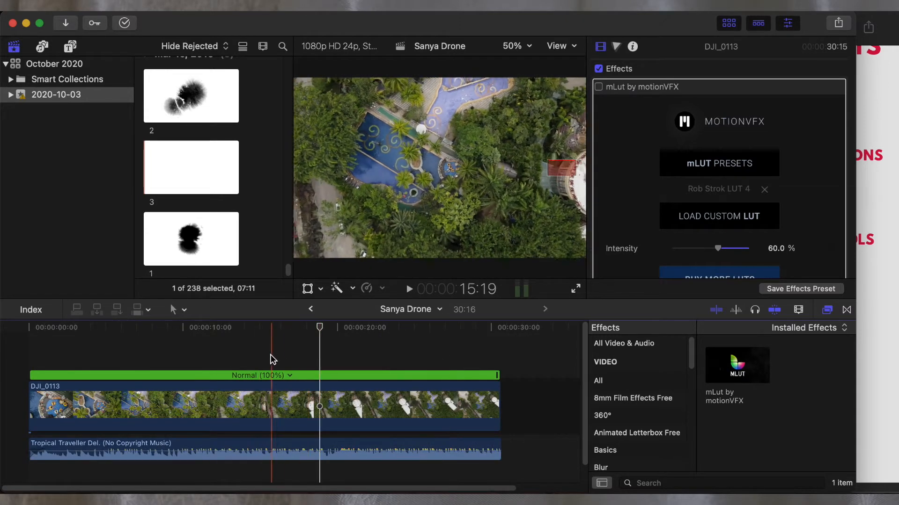
pyautogui.click(277, 361)
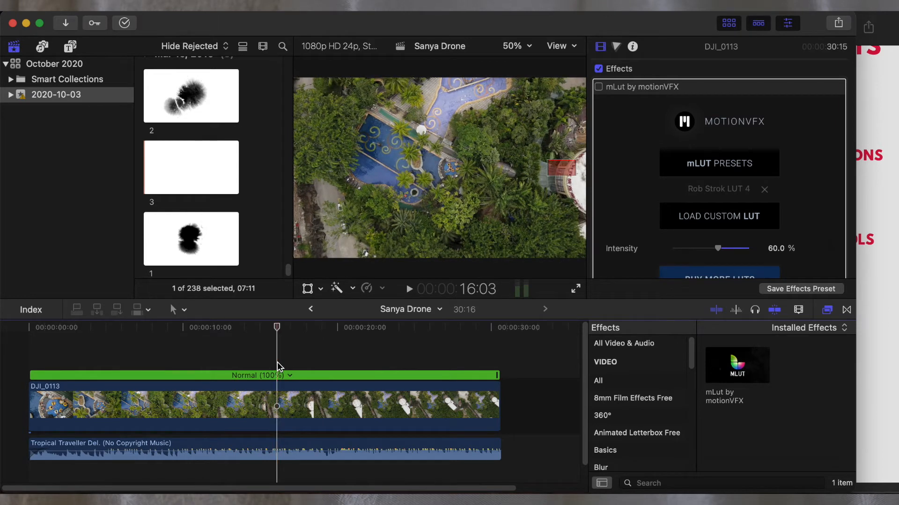
pyautogui.click(277, 393)
pyautogui.click(884, 311)
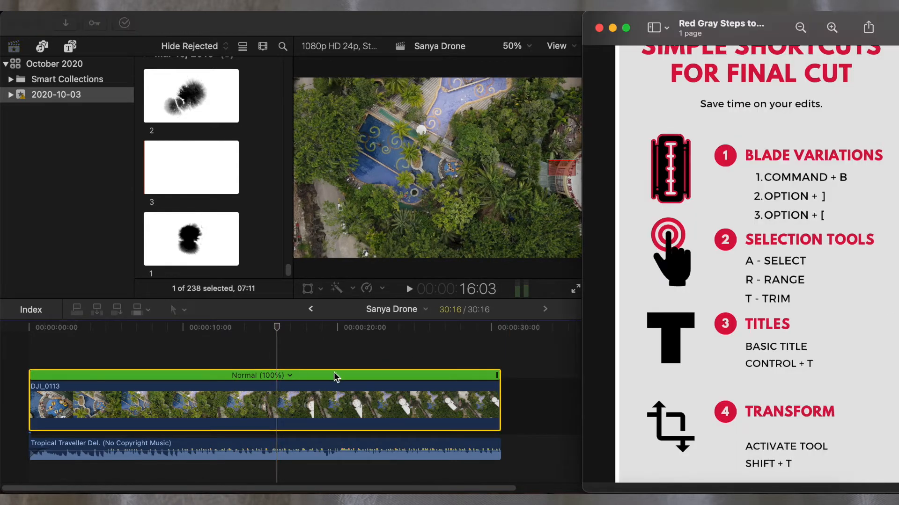
pyautogui.click(280, 403)
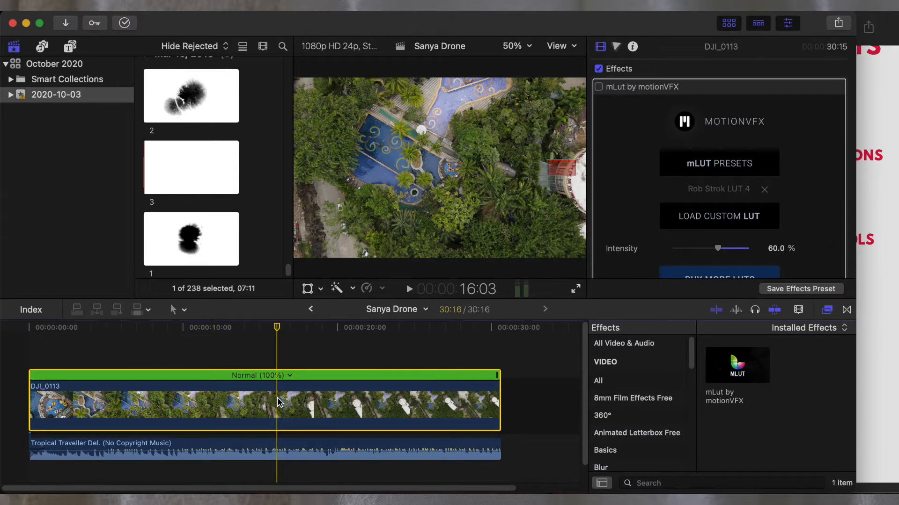
pyautogui.hotkey('alt', ']')
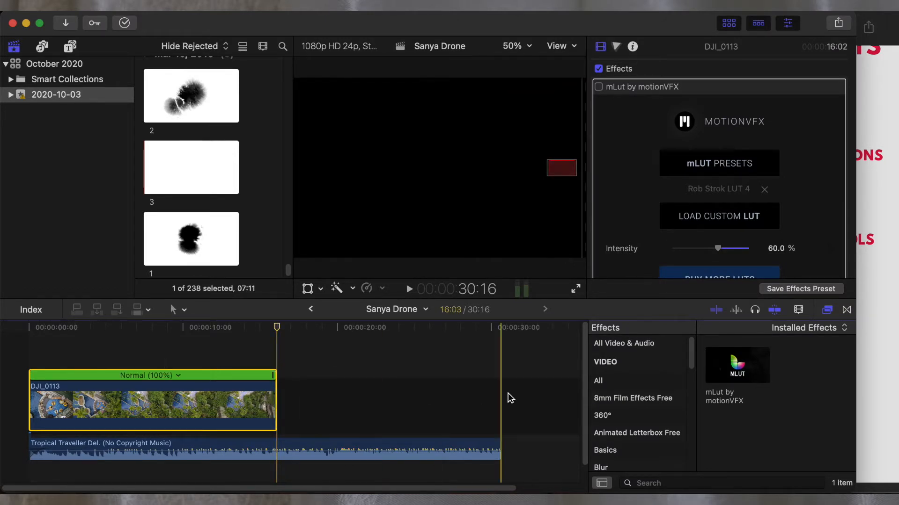
pyautogui.press('super+z')
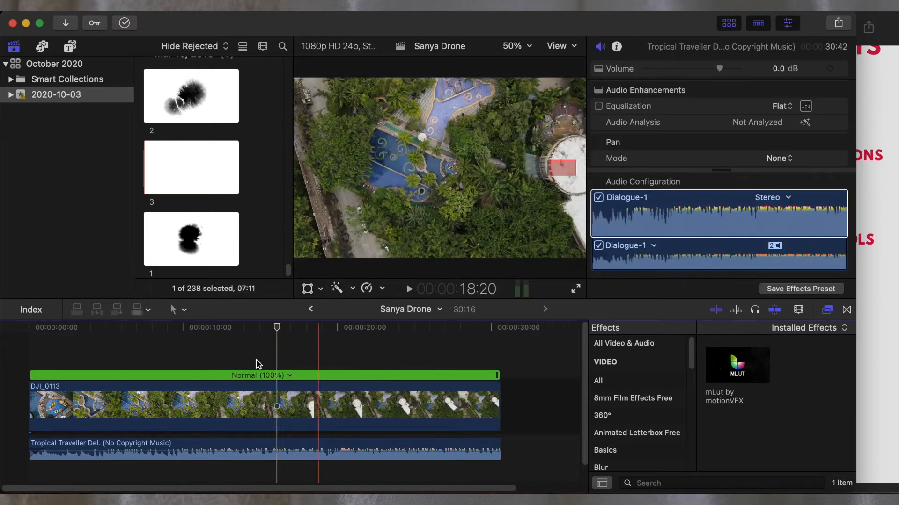
# Trim the start of the DJI_0113 clip to the playhead at 11:12 and undo the trim.
pyautogui.click(206, 342)
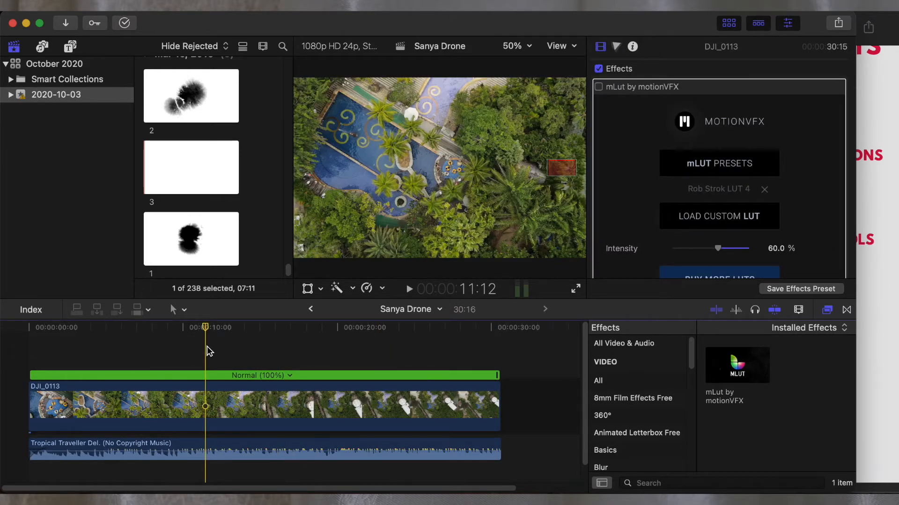
pyautogui.hotkey('alt', '[')
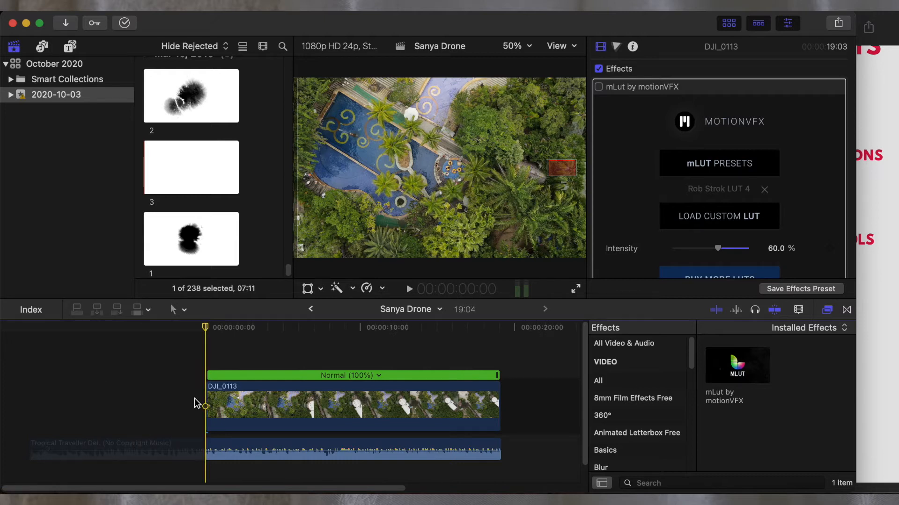
pyautogui.press('super+z')
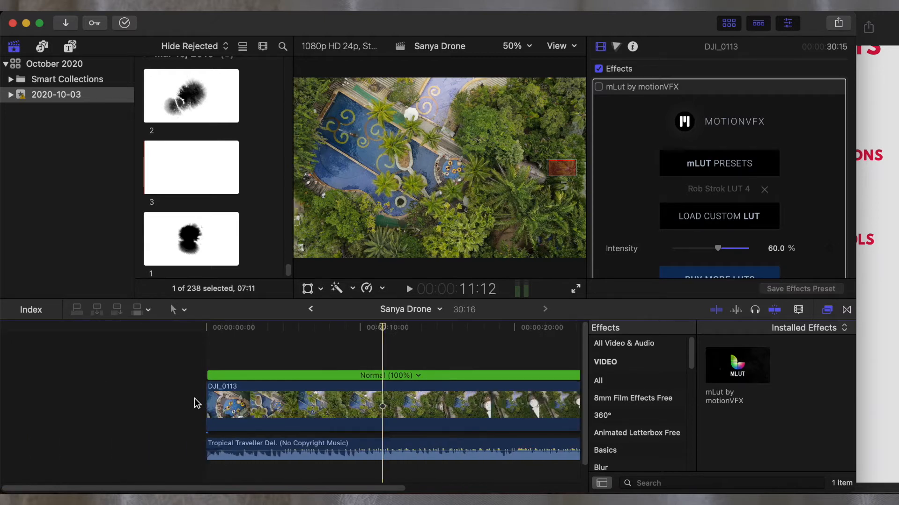
pyautogui.press('space')
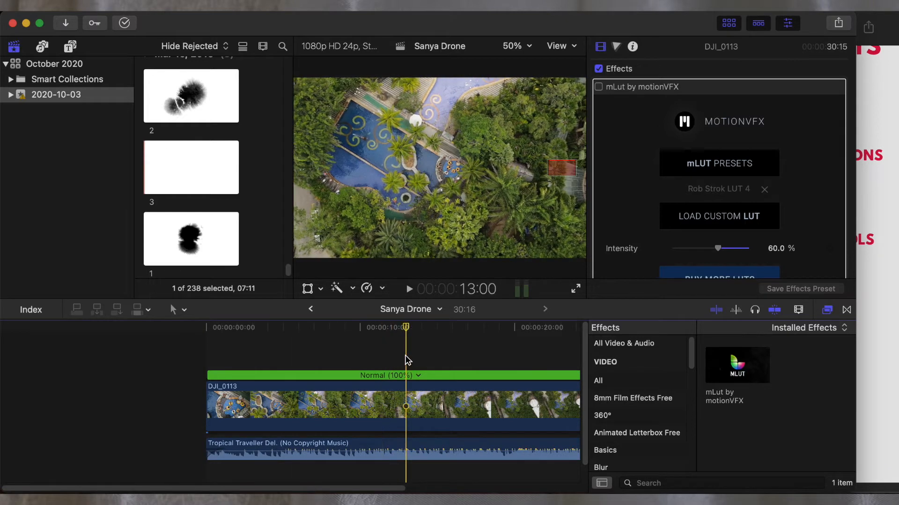
# Check the Selection Tools section of the shortcut guide and enable the mLut effect on the DJI_0113 clip.
pyautogui.click(886, 194)
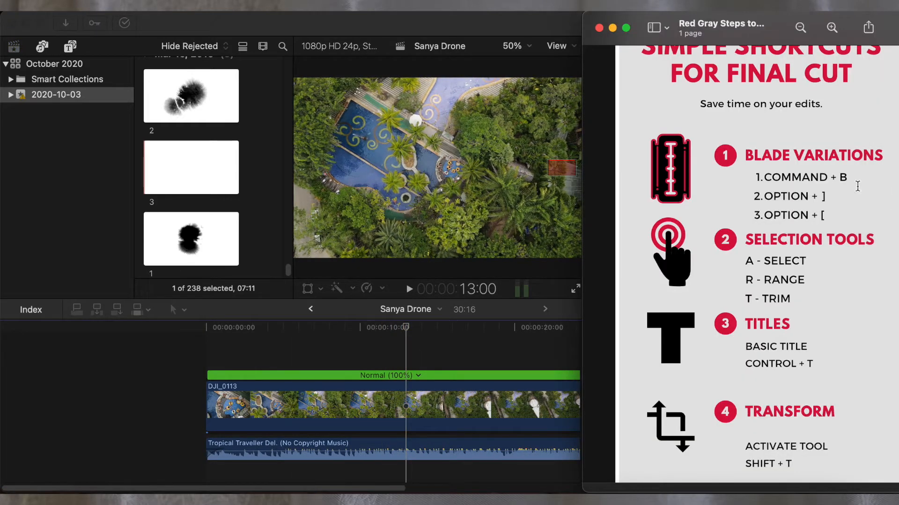
pyautogui.scroll(-2, 857, 187)
pyautogui.scroll(-2, 858, 186)
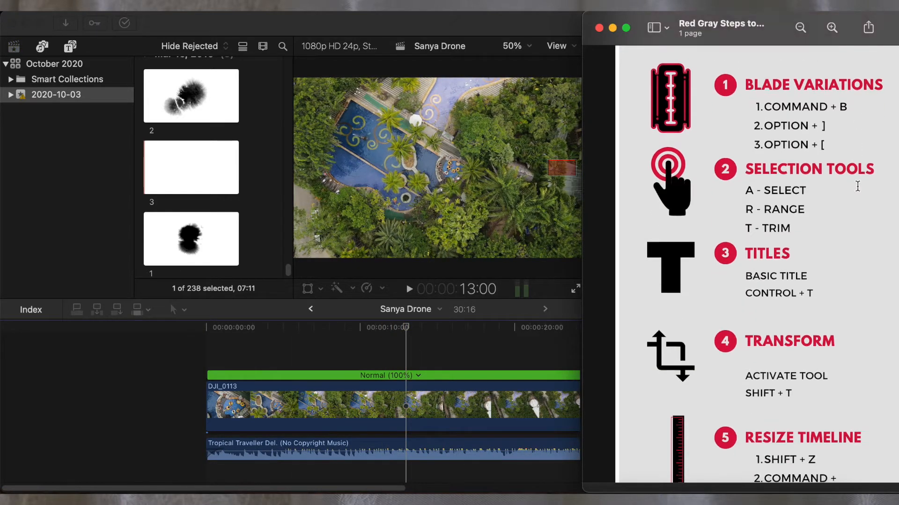
pyautogui.click(367, 361)
pyautogui.click(308, 355)
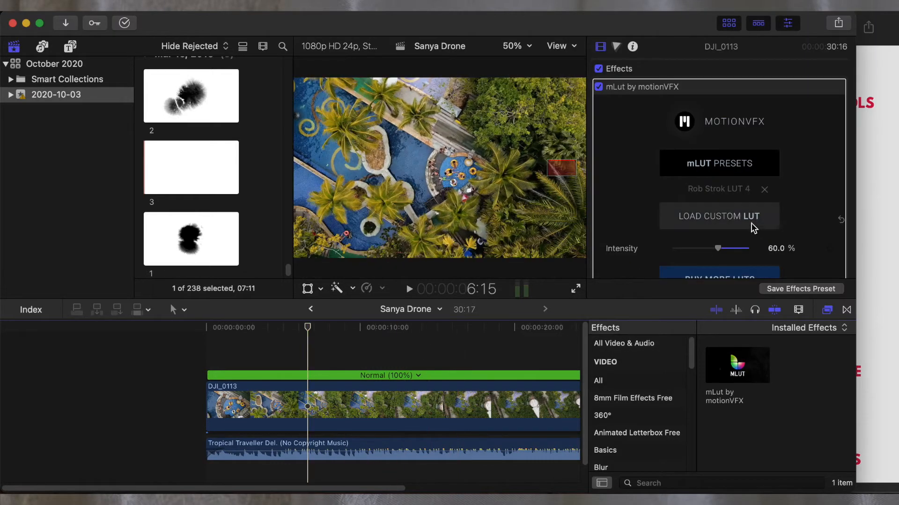
# Highlight the Selection Tools heading in the shortcut guide and return to the Final Cut Pro timeline.
pyautogui.click(878, 143)
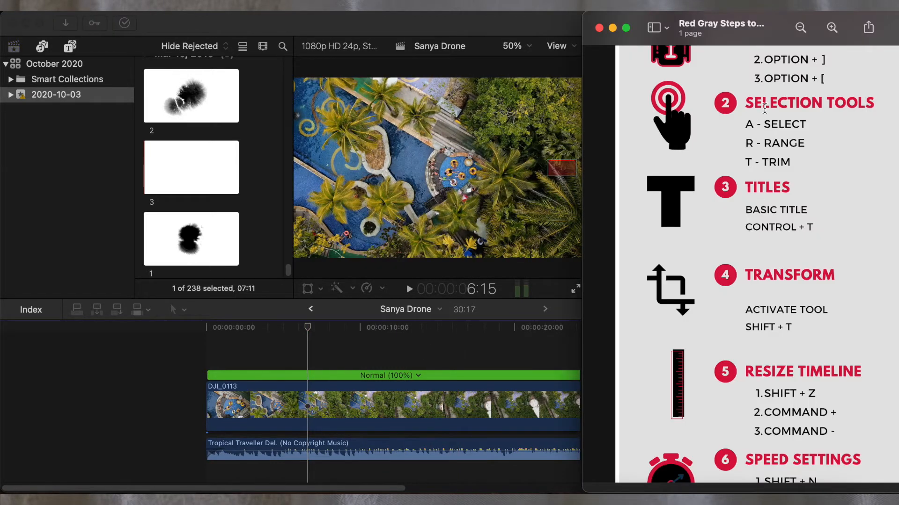
pyautogui.tripleClick(764, 108)
pyautogui.click(316, 356)
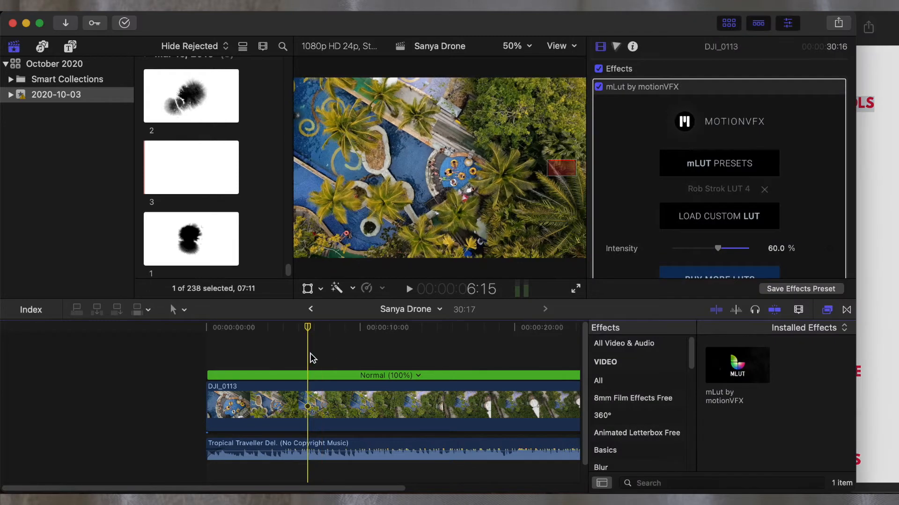
# Look over the available timeline editing tools and place the playhead at 8:01 without changing the tool.
pyautogui.click(366, 358)
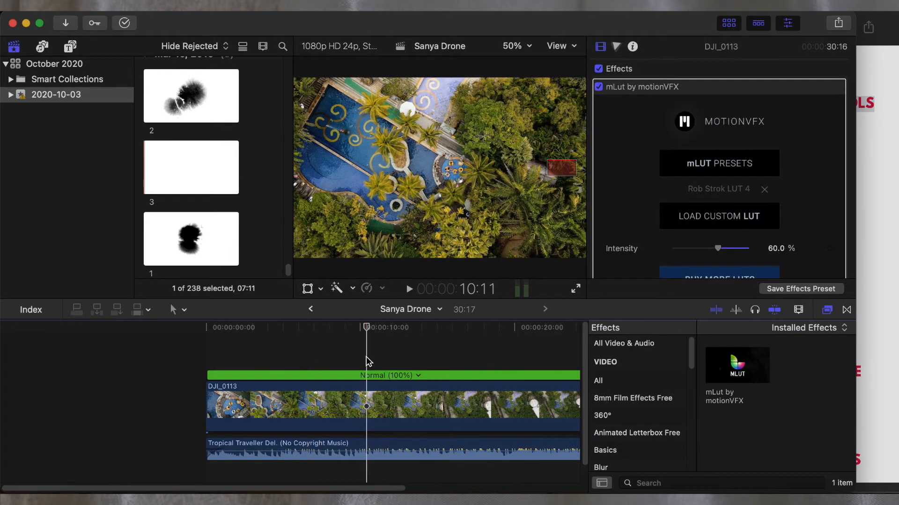
pyautogui.click(182, 310)
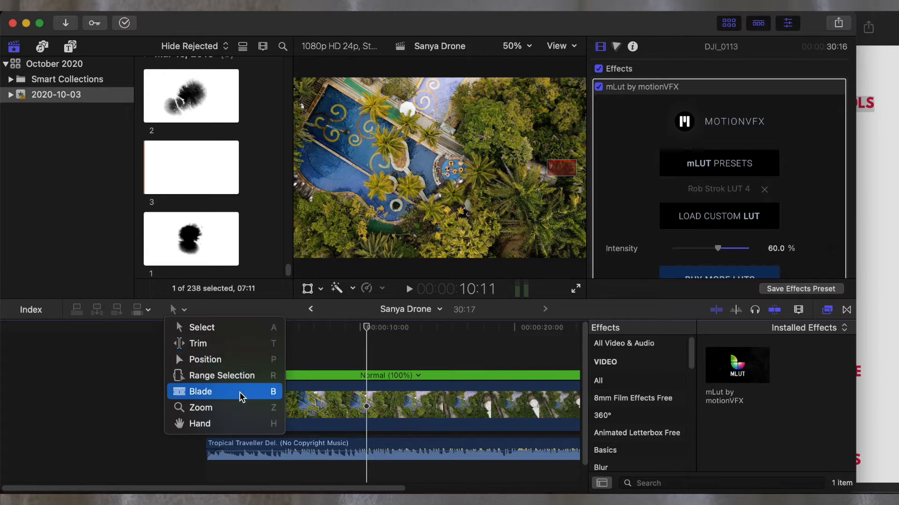
pyautogui.click(362, 357)
pyautogui.click(353, 356)
pyautogui.click(330, 359)
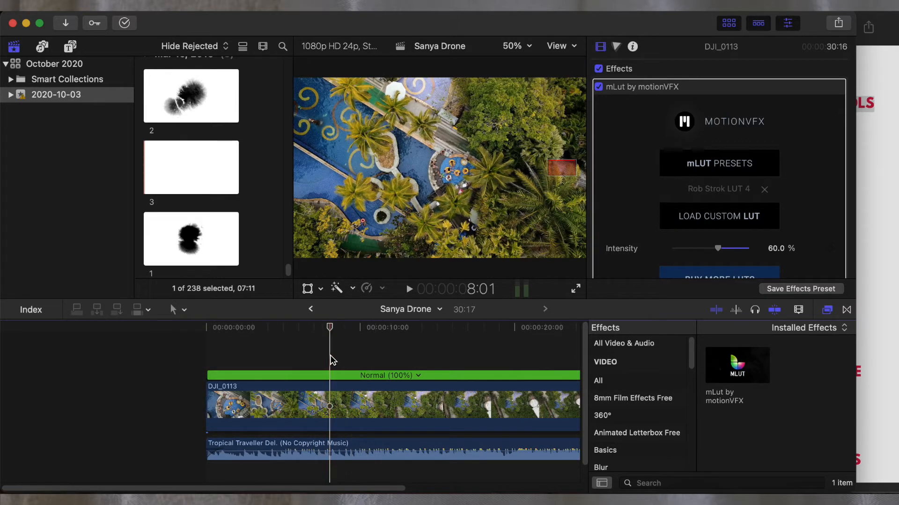
# Check the Range shortcut in the guide and select a range about 4:11 long on the Tropical Traveller music clip, ending near 14:00.
pyautogui.click(889, 215)
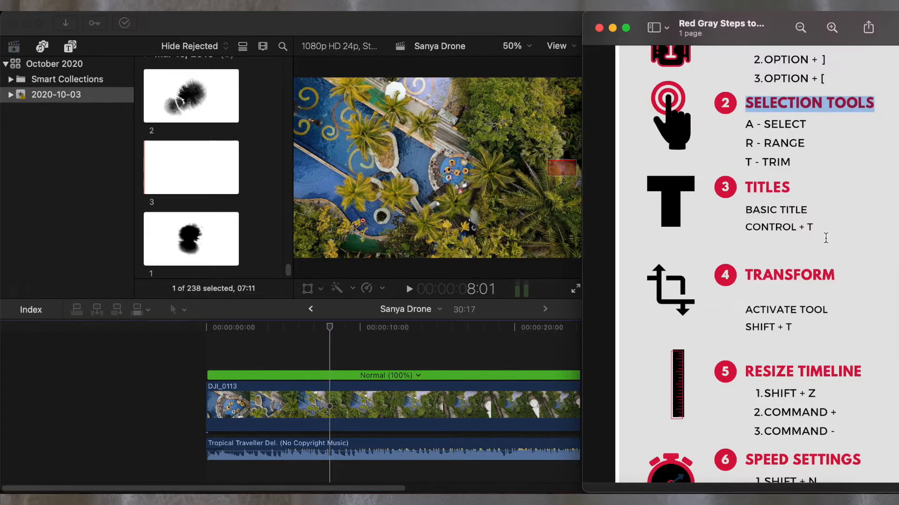
pyautogui.doubleClick(783, 149)
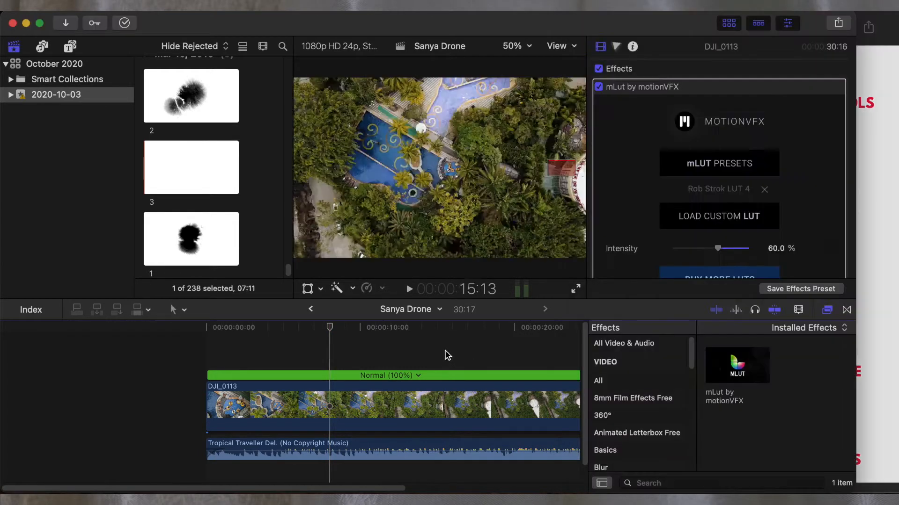
pyautogui.press('super+equal')
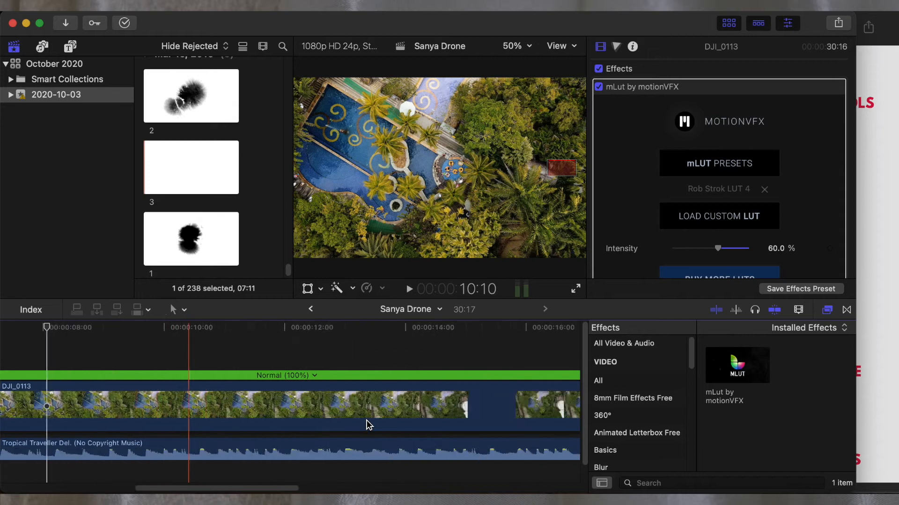
pyautogui.press('super+equal')
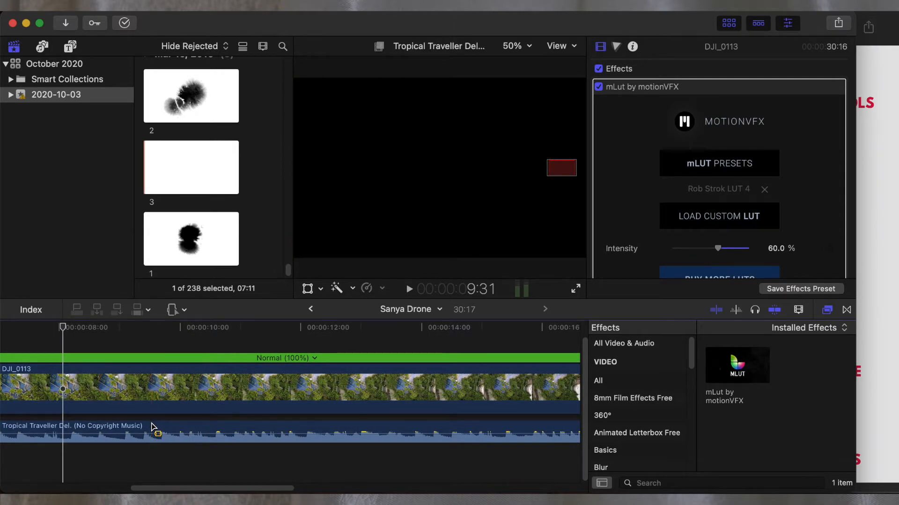
pyautogui.moveTo(151, 427); pyautogui.dragTo(422, 448)
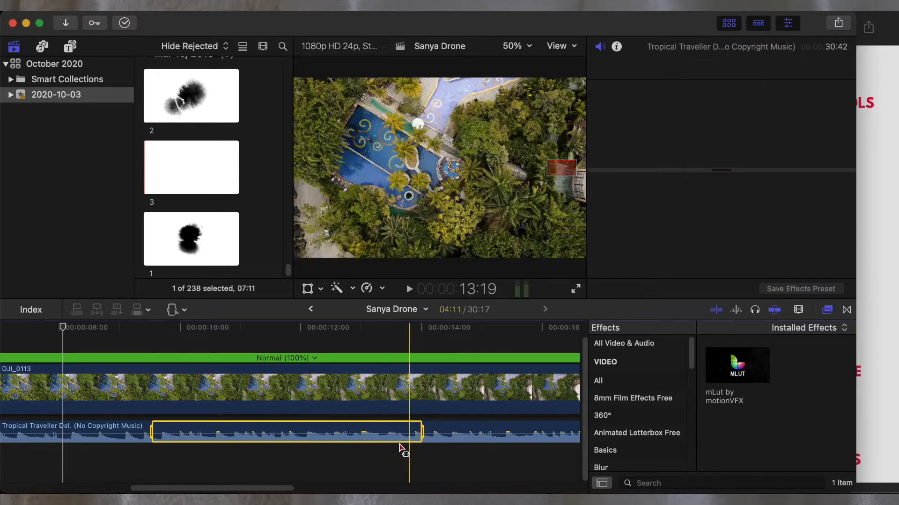
# Try lowering the Tropical Traveller music's volume to about -10 dB within the selected range, and undo the change.
pyautogui.moveTo(338, 427); pyautogui.dragTo(161, 436)
pyautogui.scroll(10, 160, 438)
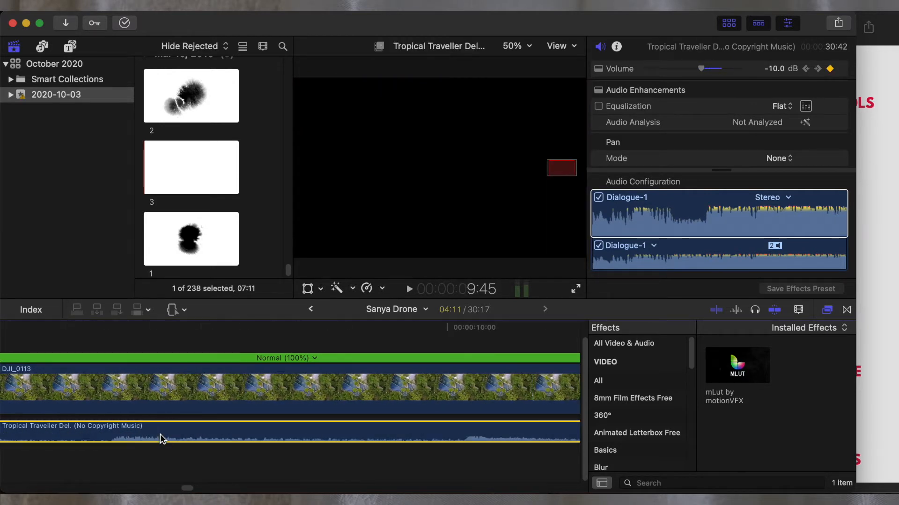
pyautogui.hscroll(-6, 160, 437)
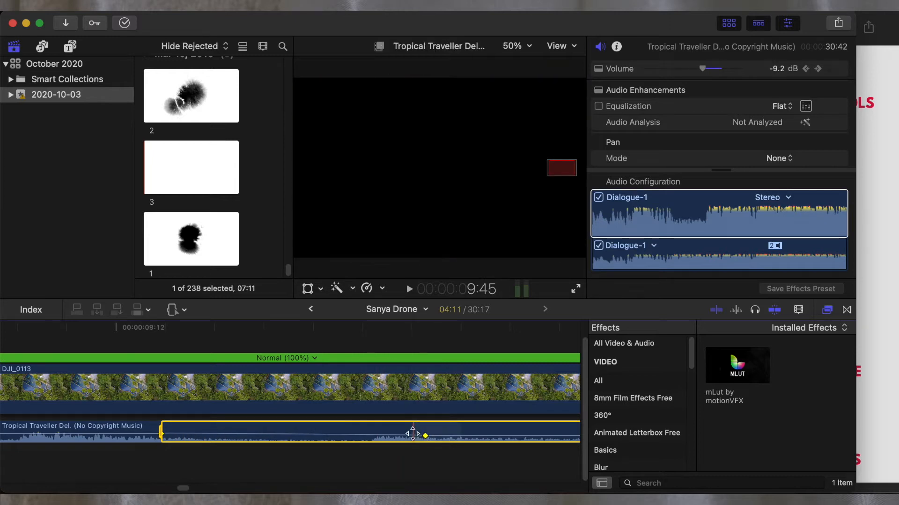
pyautogui.press('super+z')
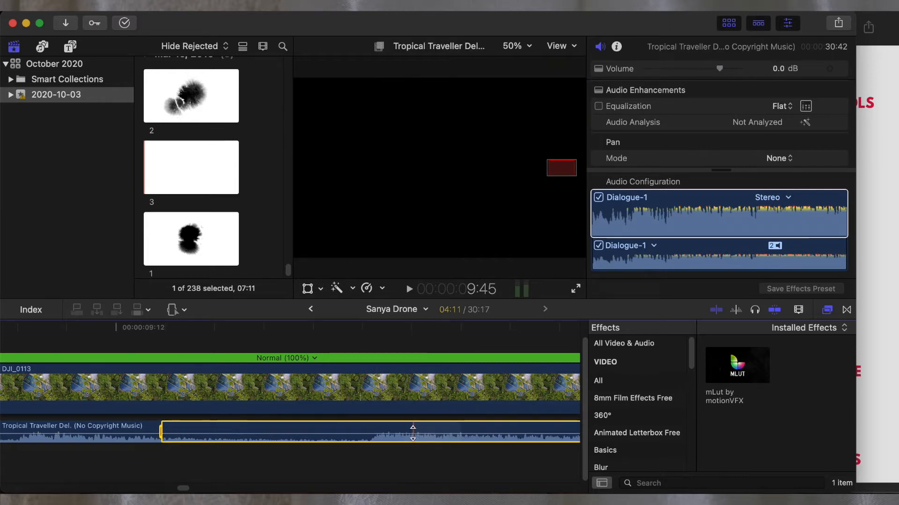
# Select a five-frame range of the DJI_0113 clip, delete it, and undo the deletion.
pyautogui.click(398, 389)
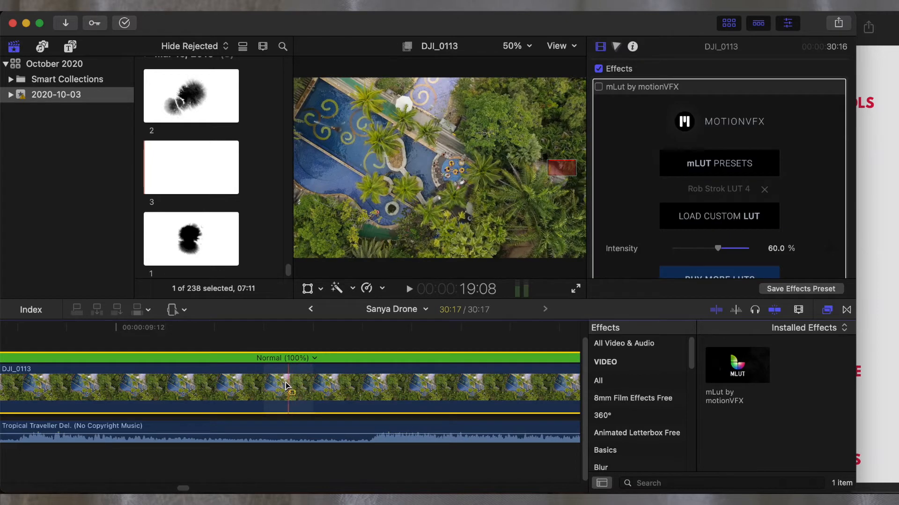
pyautogui.moveTo(264, 389); pyautogui.dragTo(509, 391)
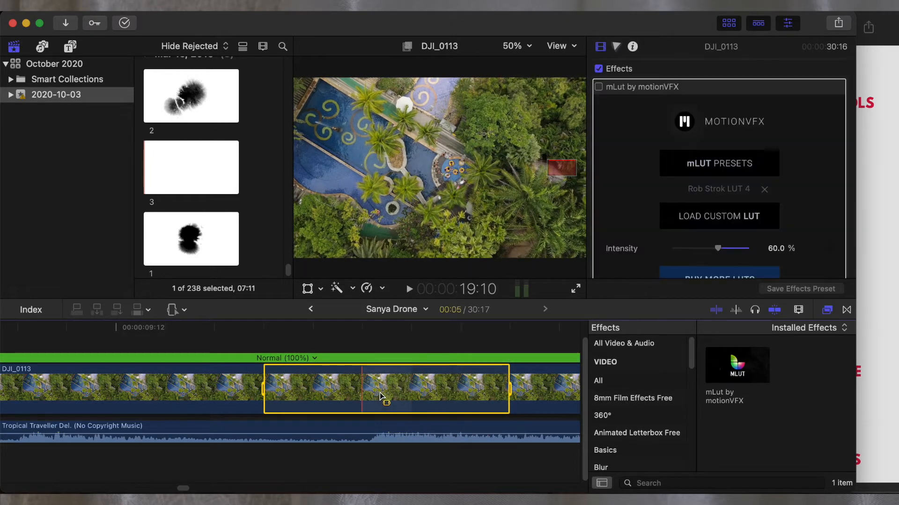
pyautogui.press('Delete')
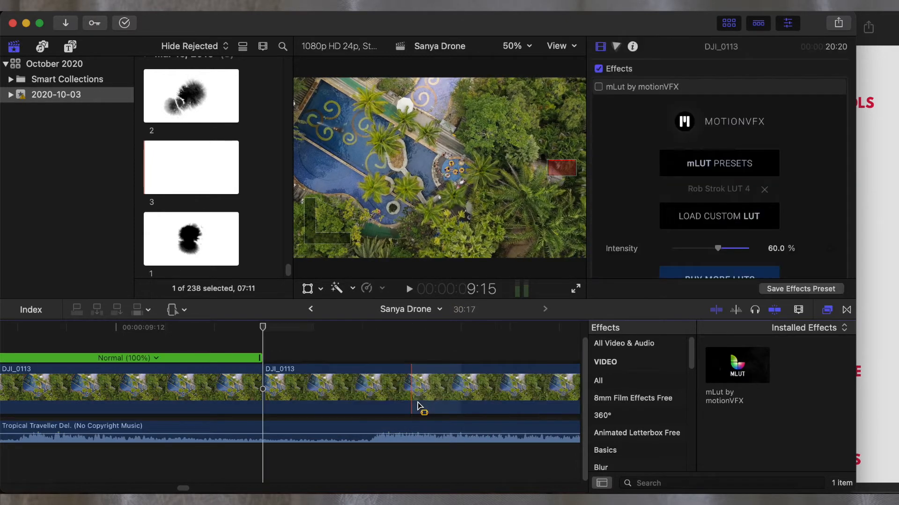
pyautogui.press('super+z')
pyautogui.press('super+z')
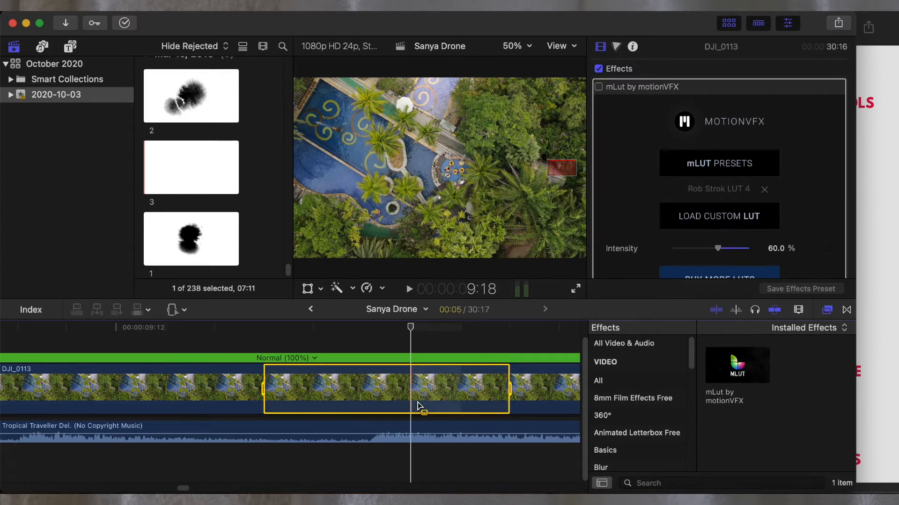
pyautogui.press('super+z')
# Place the playhead at 9:14 with the Select tool and check the Trim shortcut in the guide.
pyautogui.press('a')
pyautogui.click(226, 345)
pyautogui.press('Delete')
pyautogui.click(877, 259)
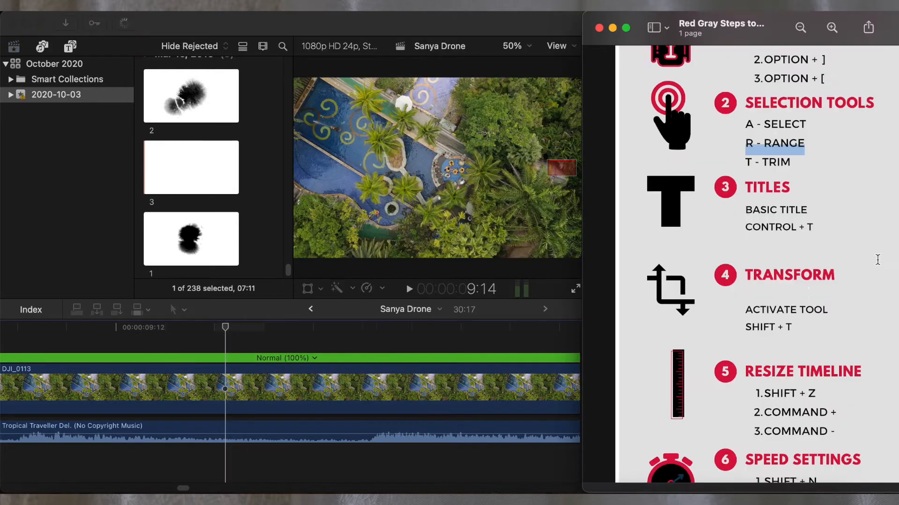
pyautogui.click(772, 164)
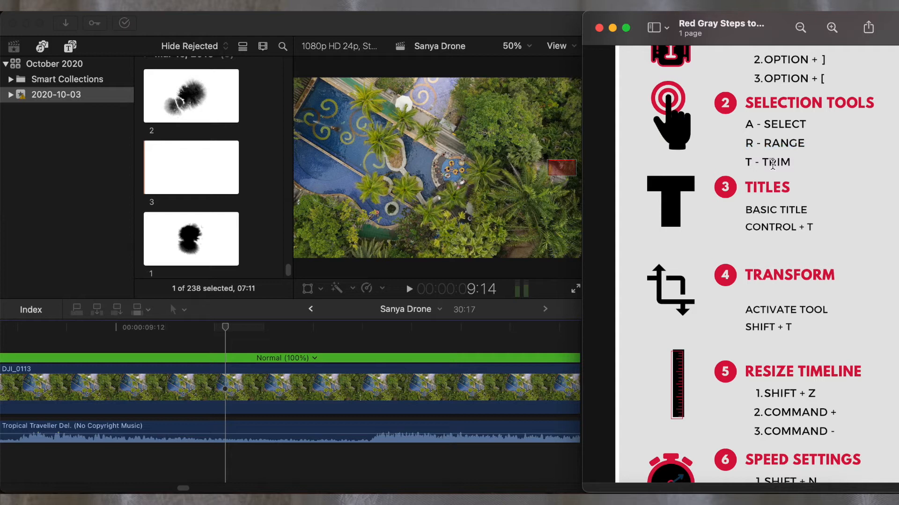
# Try to slip the footage of the uncut DJI_0113 clip with the Trim tool.
pyautogui.click(422, 358)
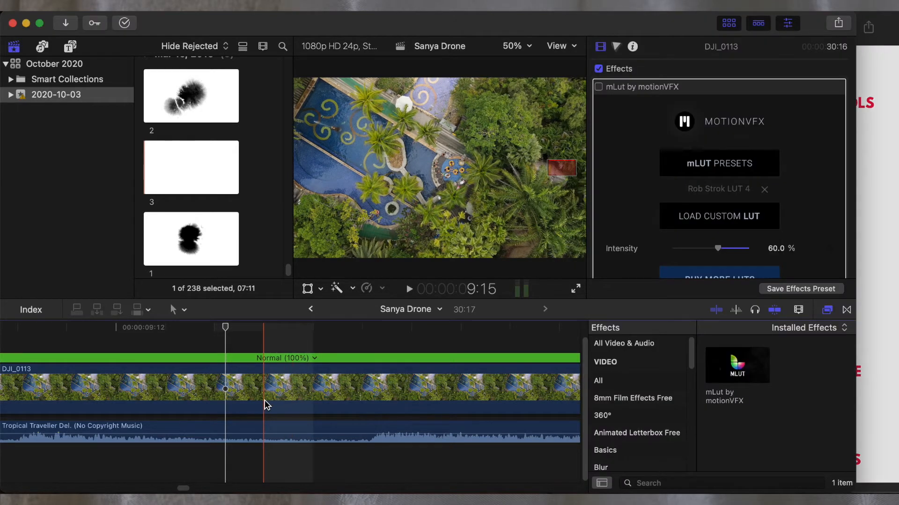
pyautogui.press('t')
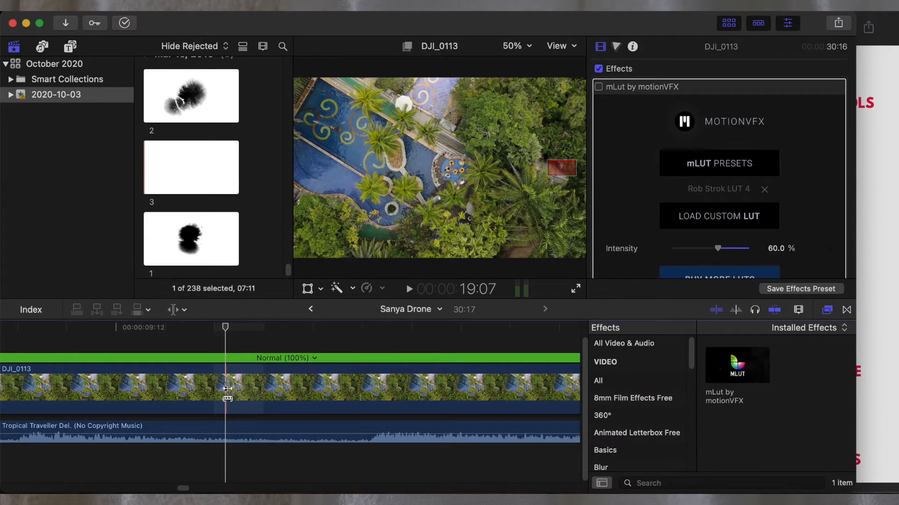
pyautogui.moveTo(227, 389); pyautogui.dragTo(180, 393)
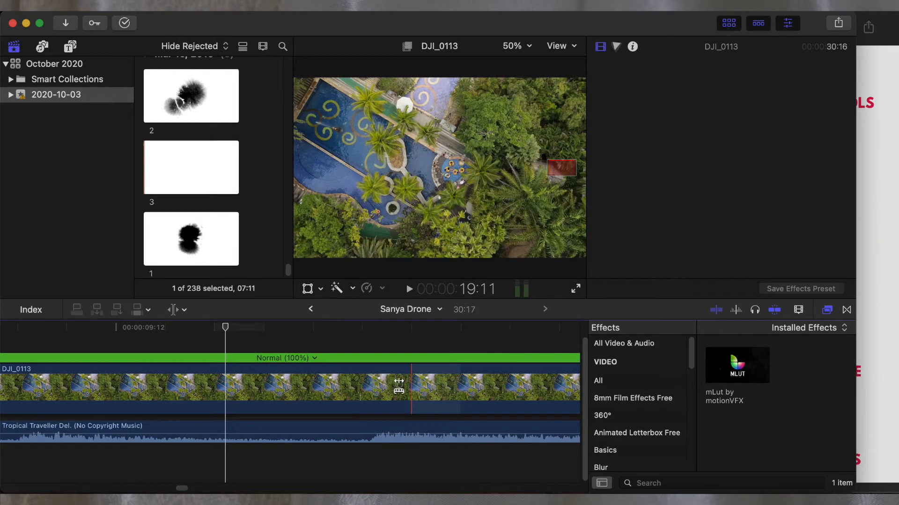
pyautogui.moveTo(397, 385); pyautogui.dragTo(246, 391)
pyautogui.click(246, 390)
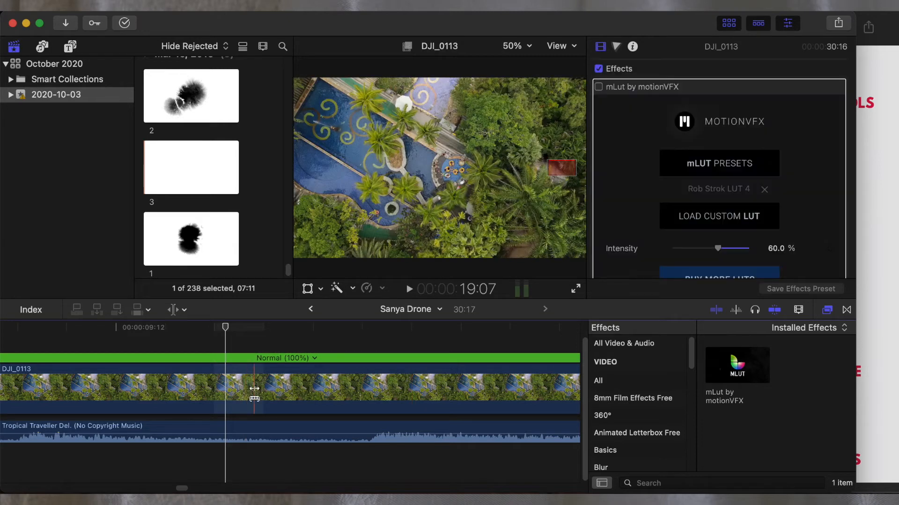
pyautogui.press('super+minus')
pyautogui.press('super+minus')
pyautogui.press('super+minus')
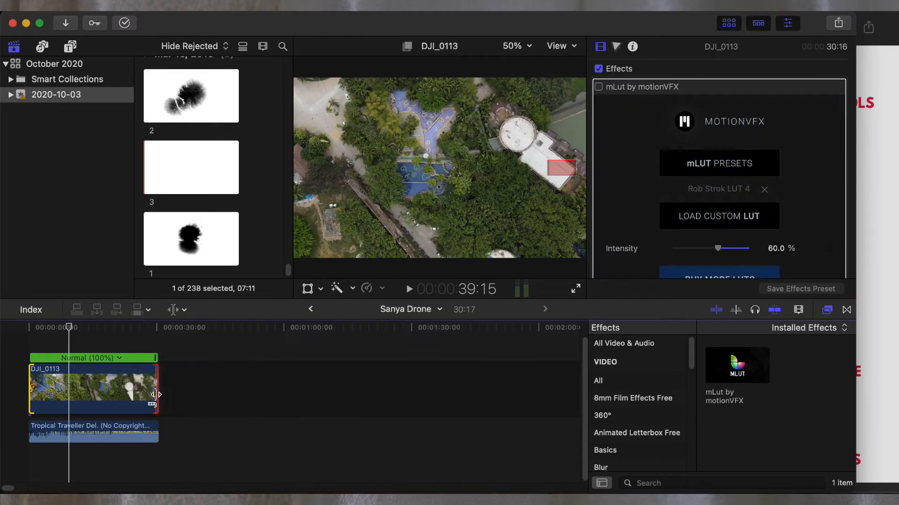
# Split the DJI_0113 clip with the blade at 4:08 and at 1:17.
pyautogui.press('super+equal')
pyautogui.press('super+equal')
pyautogui.press('super+equal')
pyautogui.press('super+equal')
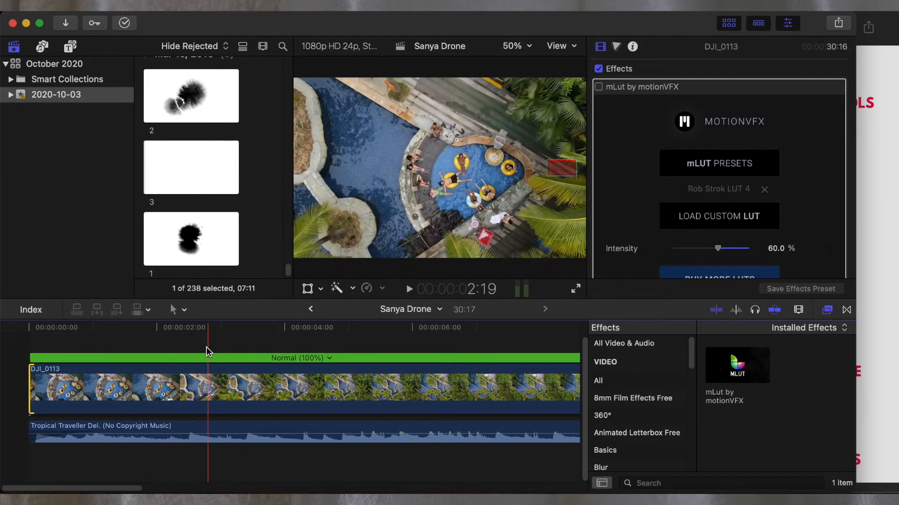
pyautogui.click(204, 347)
pyautogui.click(307, 372)
pyautogui.press('super+b')
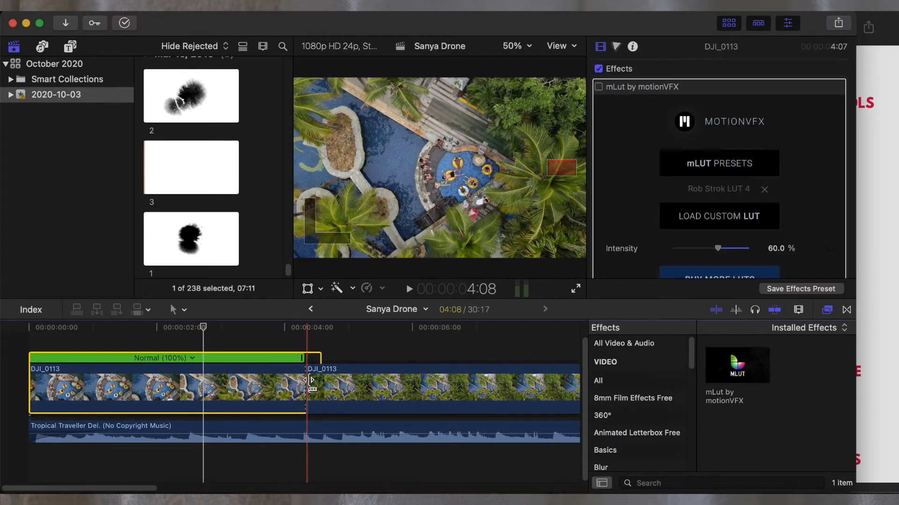
pyautogui.click(141, 345)
pyautogui.press('super+b')
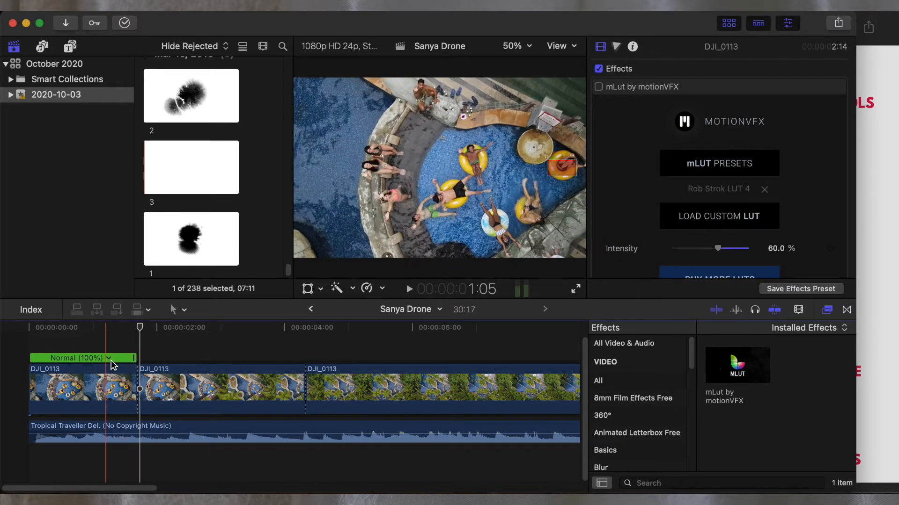
# Move the Tropical Traveller music clip to start at 1:17, in line with the middle DJI_0113 segment, and keep that segment selected.
pyautogui.click(162, 388)
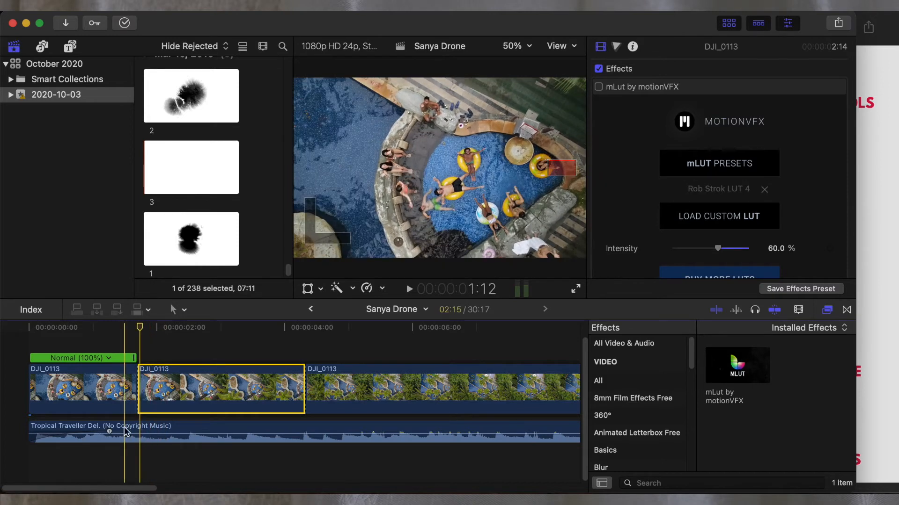
pyautogui.moveTo(89, 425); pyautogui.dragTo(215, 422)
pyautogui.click(209, 373)
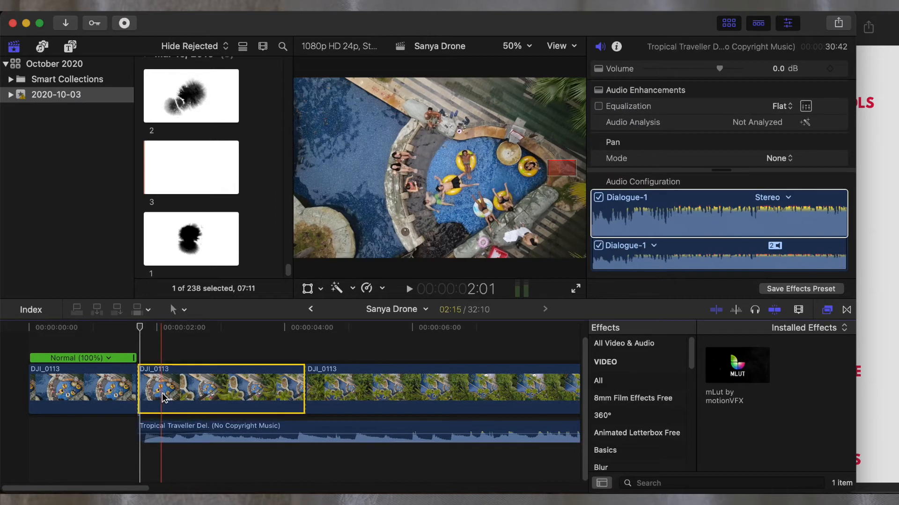
# Check the Trim shortcut in the guide and slip the footage inside the middle DJI_0113 segment.
pyautogui.click(895, 310)
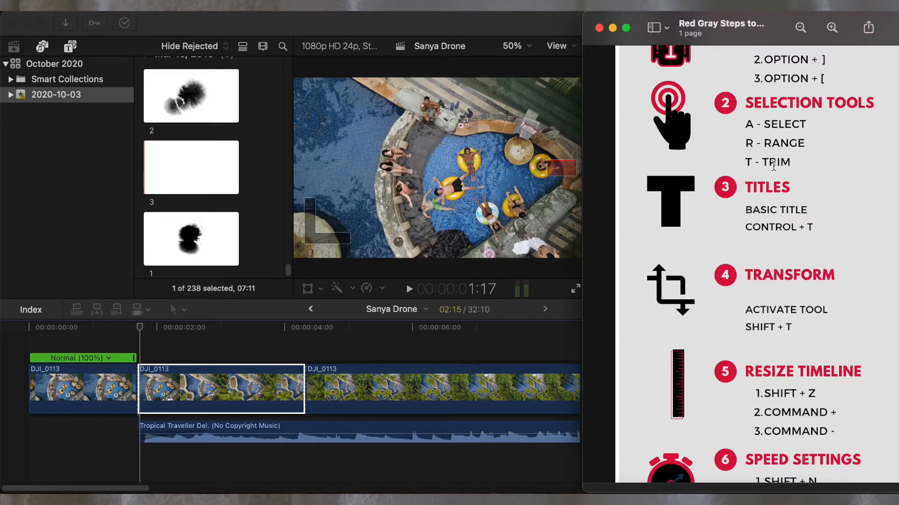
pyautogui.click(233, 357)
pyautogui.click(222, 353)
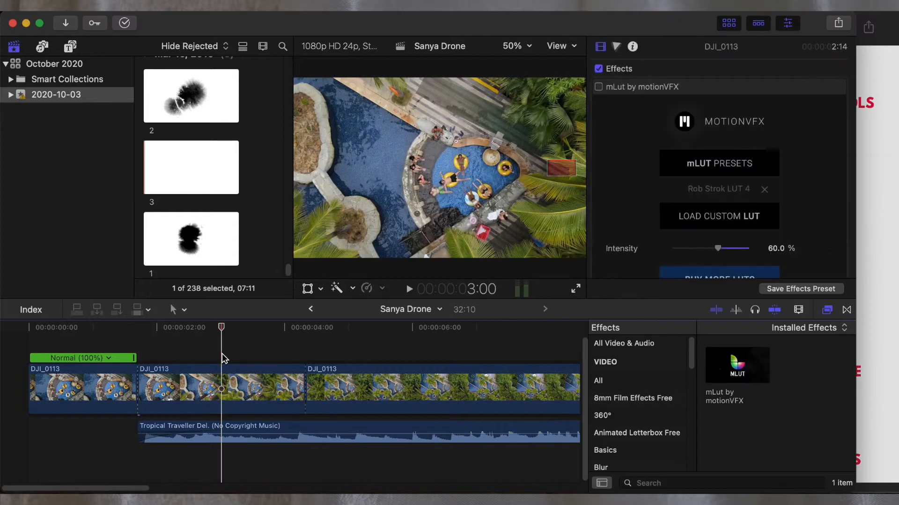
pyautogui.press('t')
pyautogui.moveTo(220, 389); pyautogui.dragTo(199, 387)
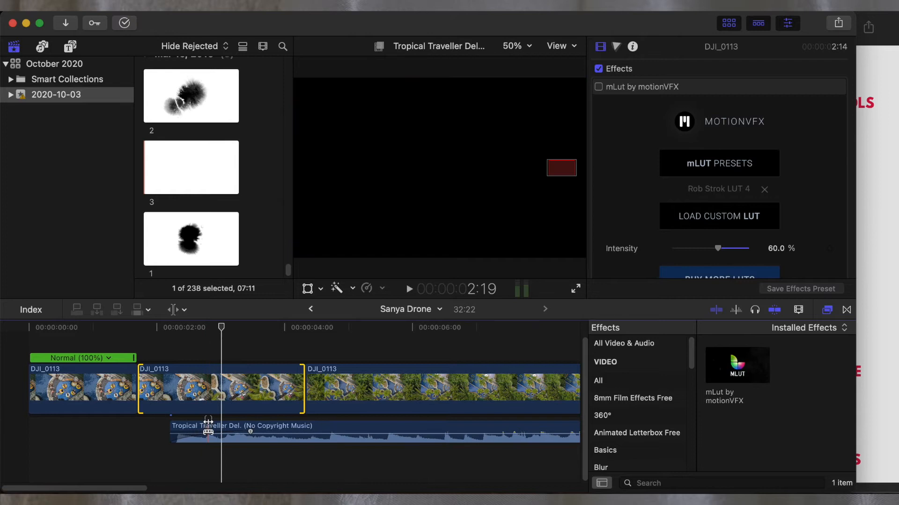
# Realign the Tropical Traveller music with the start of the middle DJI_0113 segment and play back the timeline from about 1:12.
pyautogui.press('a')
pyautogui.moveTo(210, 427); pyautogui.dragTo(178, 427)
pyautogui.click(126, 332)
pyautogui.press('space')
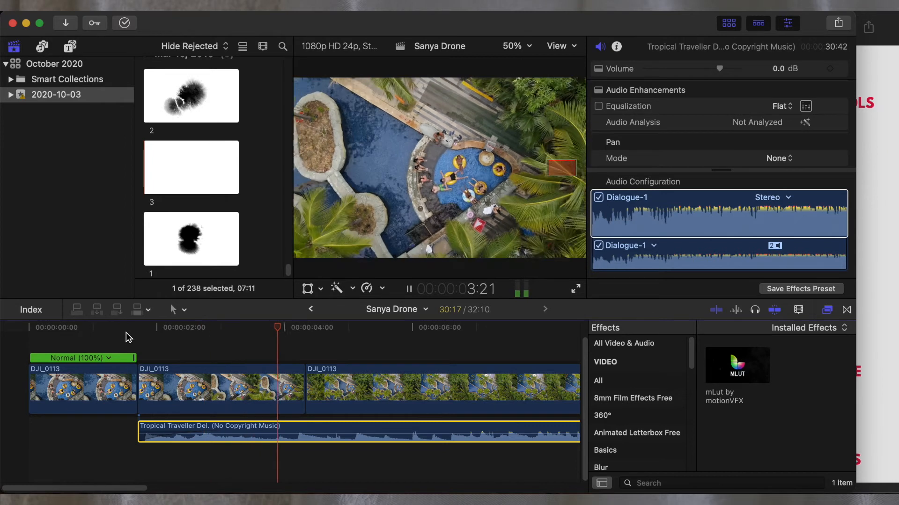
pyautogui.press('space')
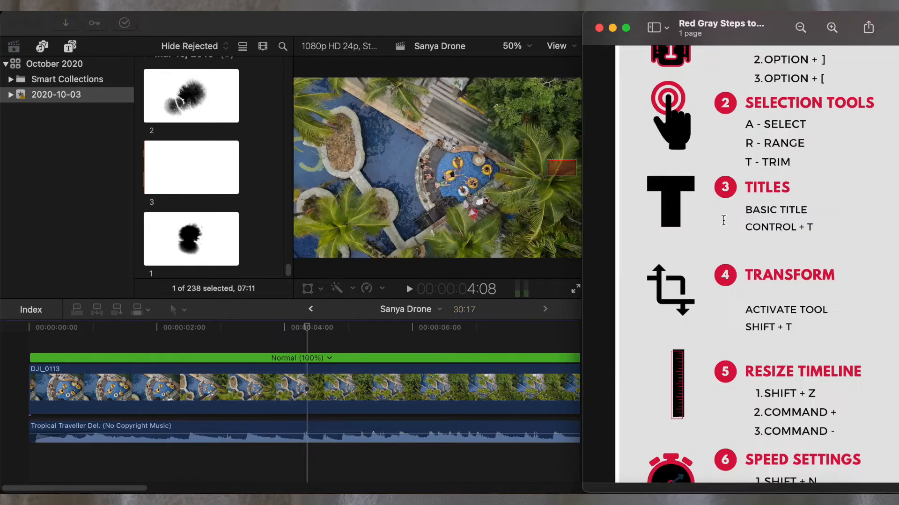
# Place the playhead at 1:23 and check the Basic Title shortcut in the guide's Titles section.
pyautogui.click(164, 342)
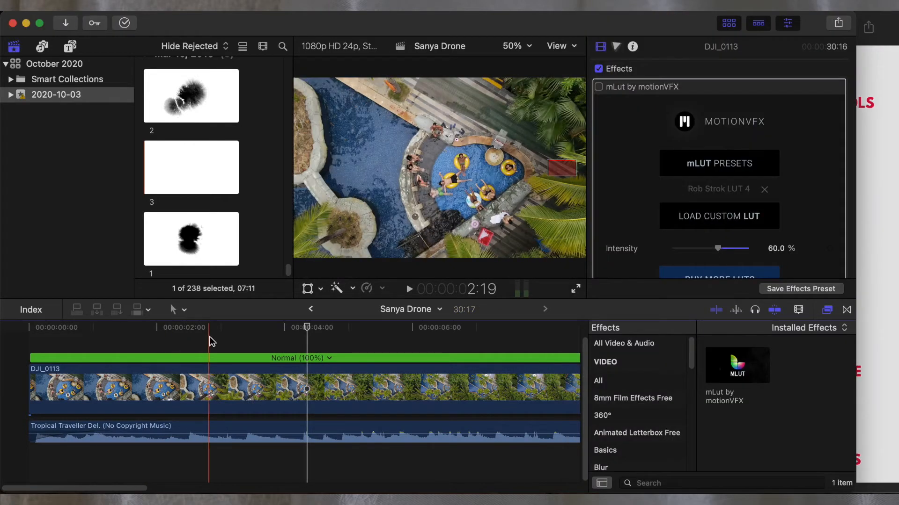
pyautogui.scroll(2, 209, 342)
pyautogui.click(155, 351)
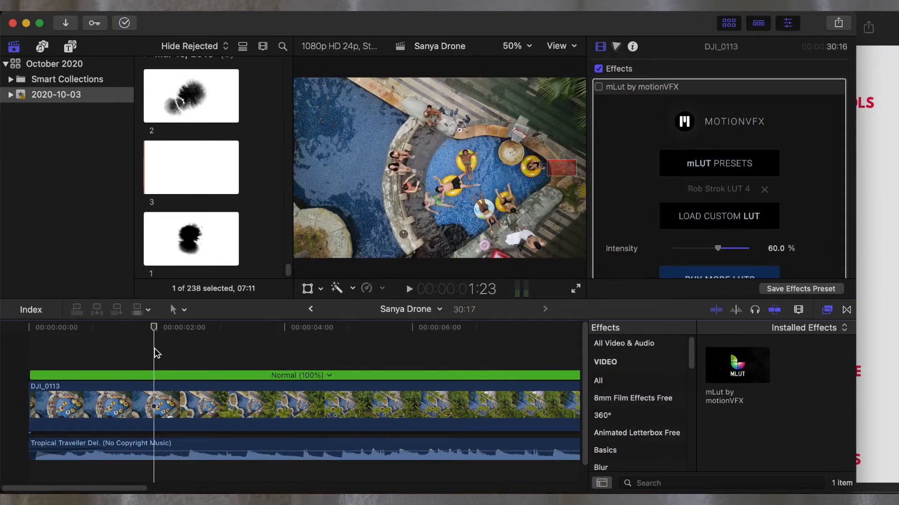
pyautogui.click(870, 314)
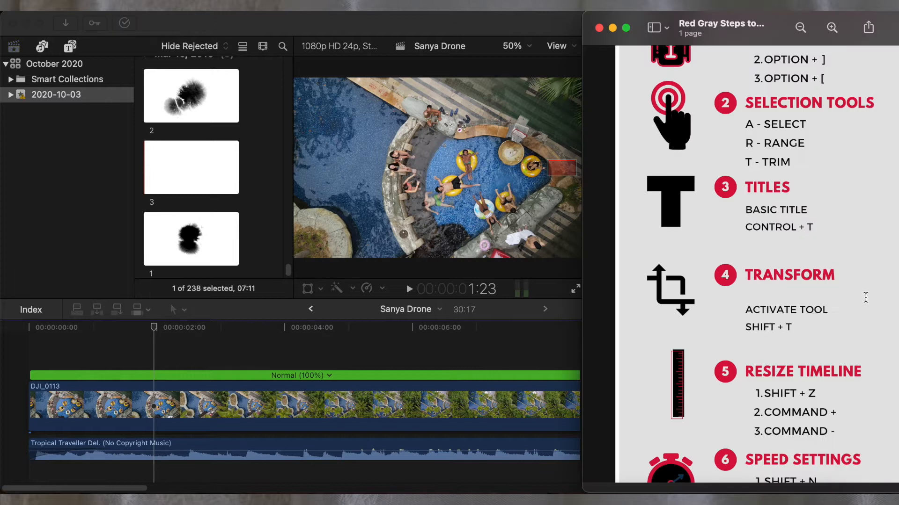
pyautogui.click(162, 356)
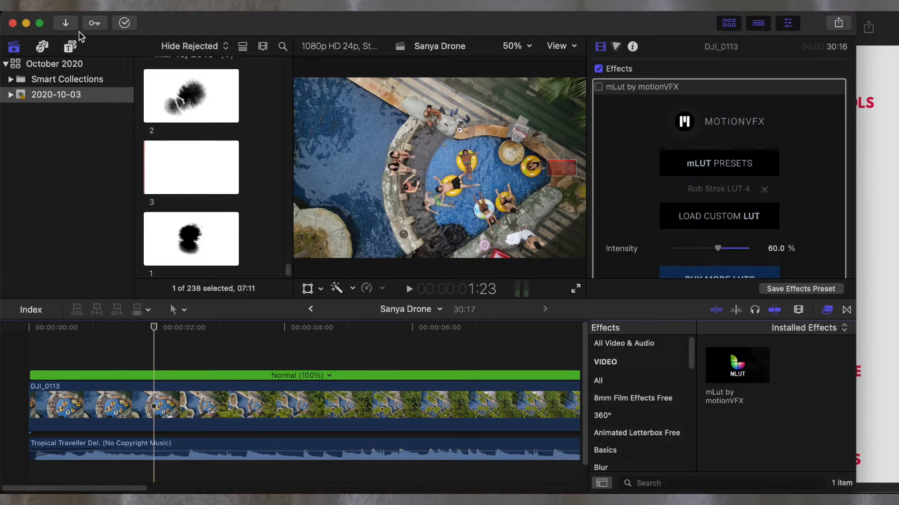
# View the installed titles, return to the library media, and place the playhead at 2:08.
pyautogui.click(71, 46)
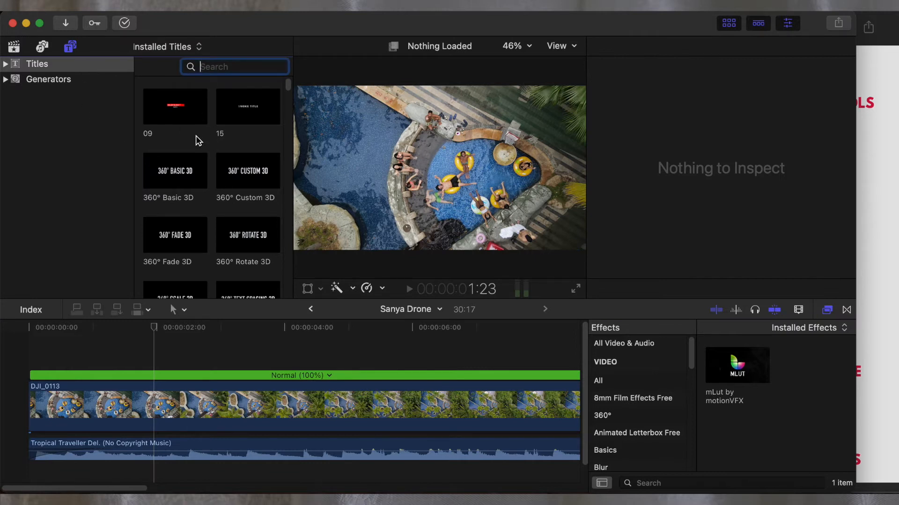
pyautogui.click(14, 47)
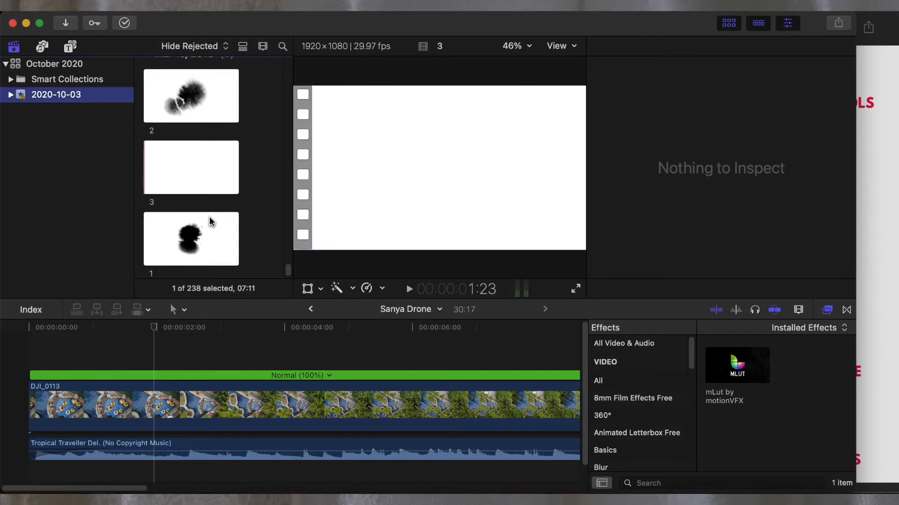
pyautogui.click(179, 345)
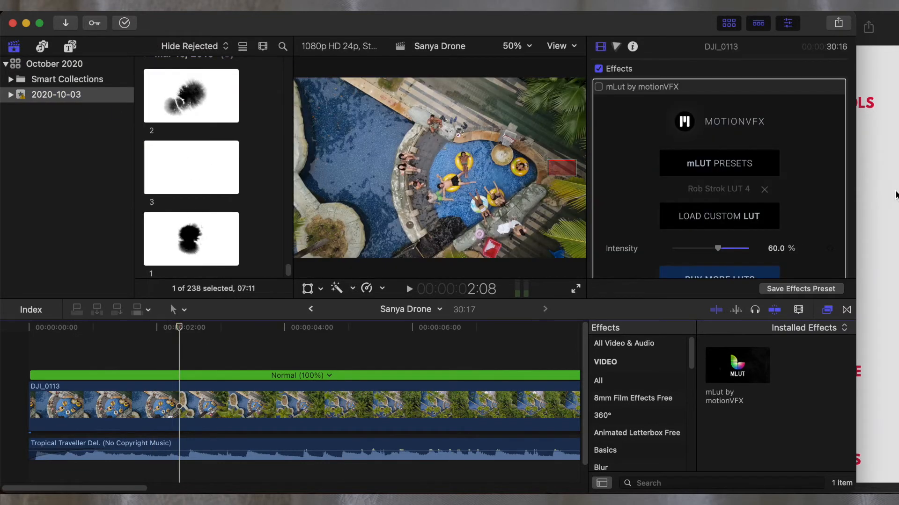
pyautogui.click(896, 194)
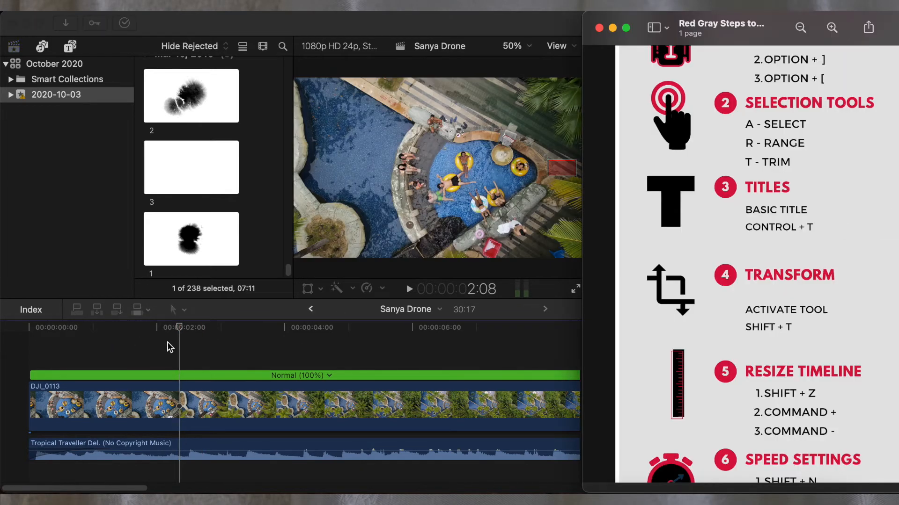
pyautogui.click(174, 350)
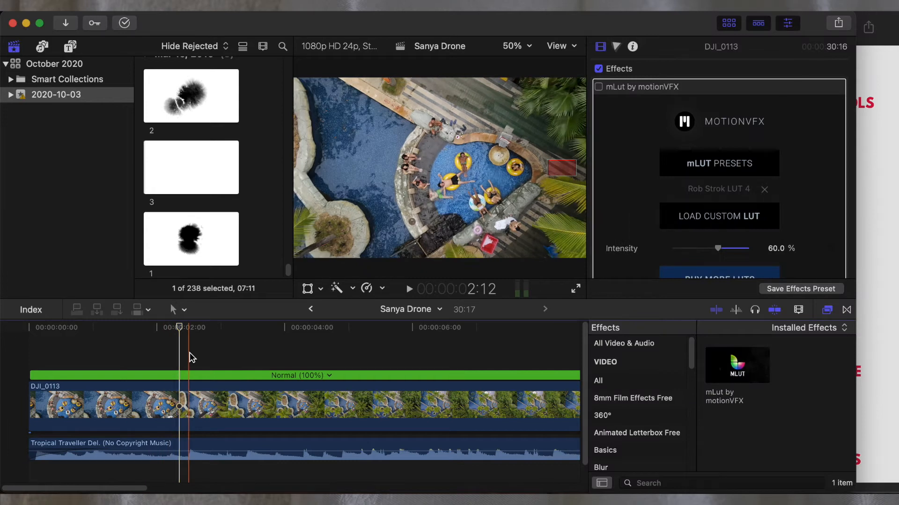
# Add a Basic Title above the DJI_0113 clip at 2:12 and select it for inspection.
pyautogui.hotkey('ctrl', 't')
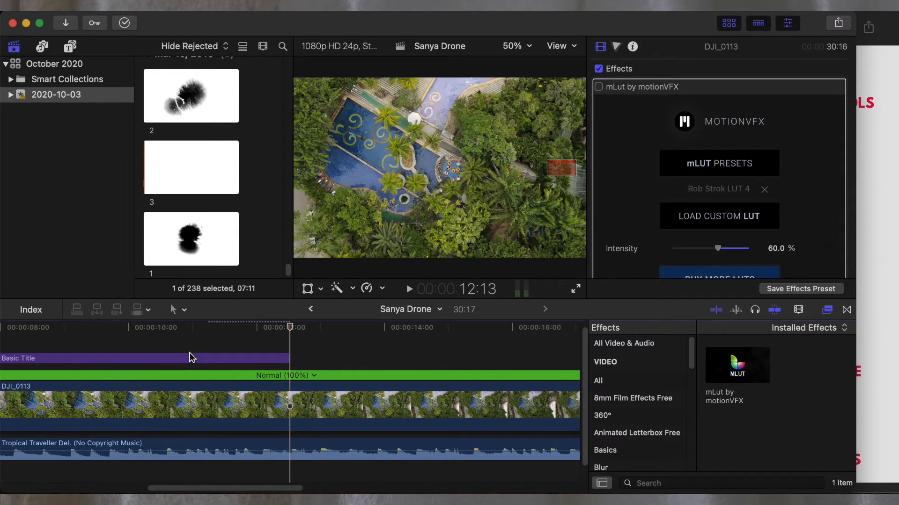
pyautogui.hscroll(-5, 184, 365)
pyautogui.hscroll(-3, 183, 370)
pyautogui.click(209, 347)
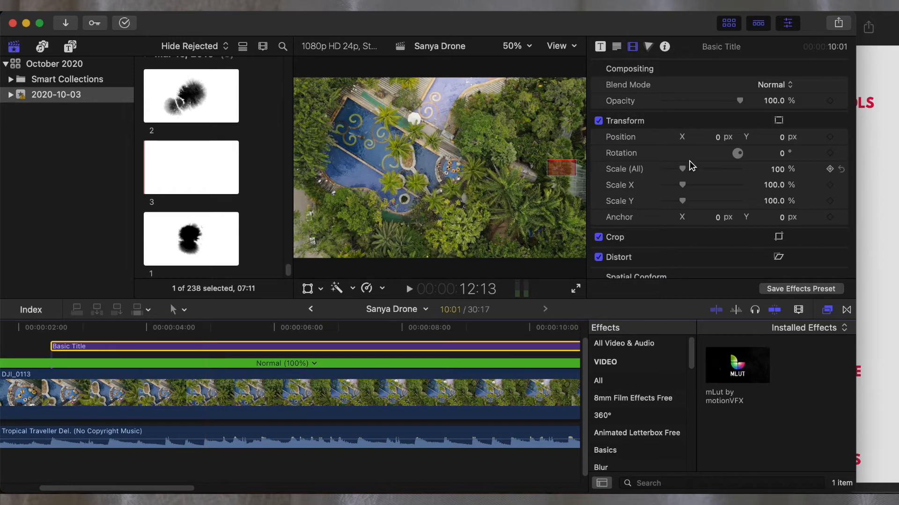
# Replace the Basic Title's text with "Sanya near Vietnam".
pyautogui.click(599, 47)
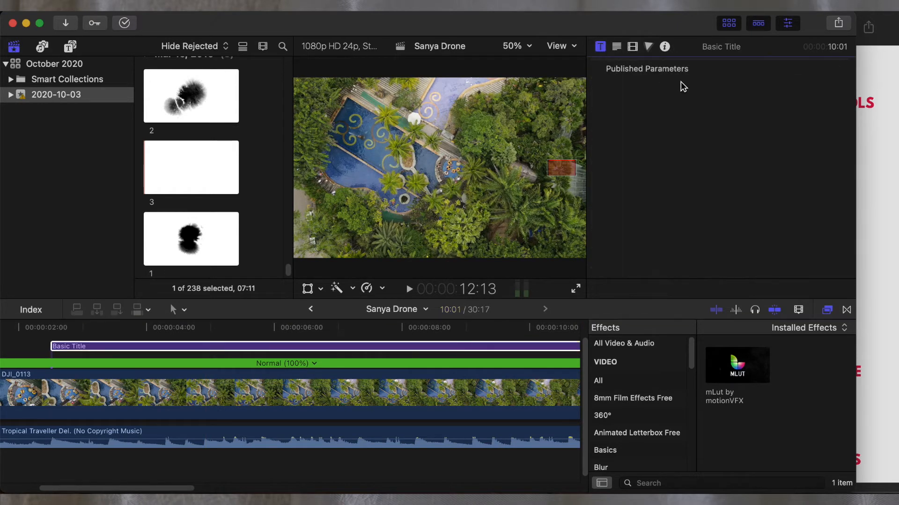
pyautogui.doubleClick(269, 347)
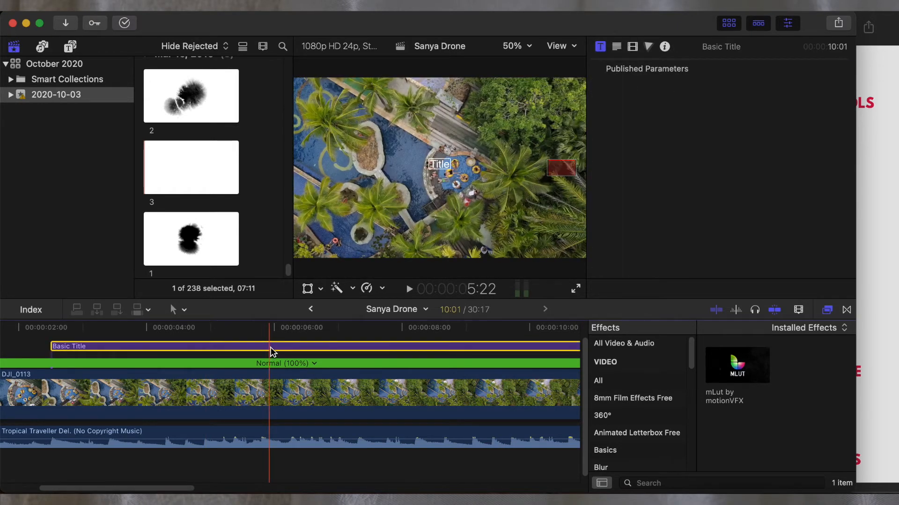
pyautogui.click(622, 112)
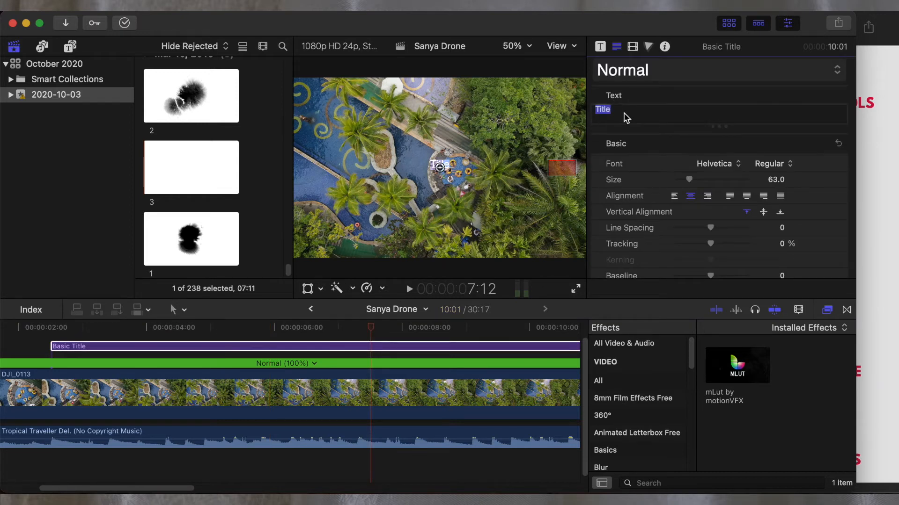
pyautogui.write('Sanya ')
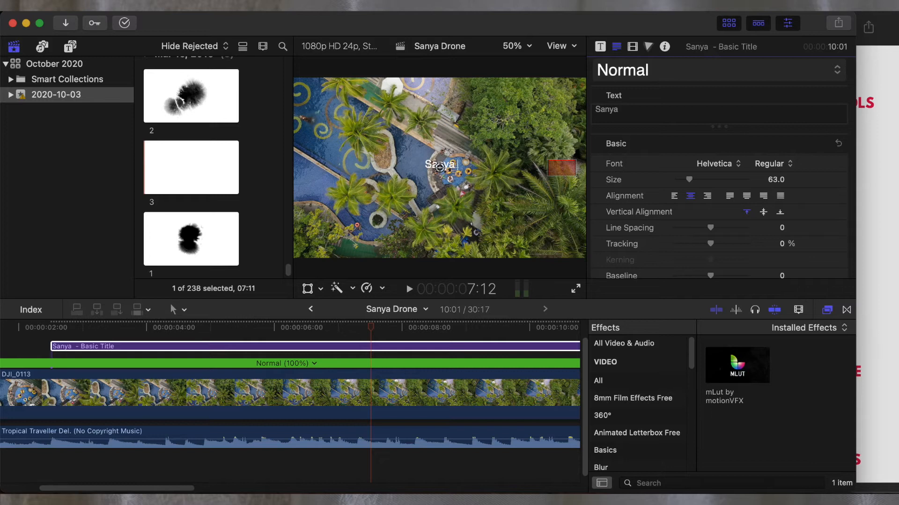
pyautogui.write('near Vioetnam')
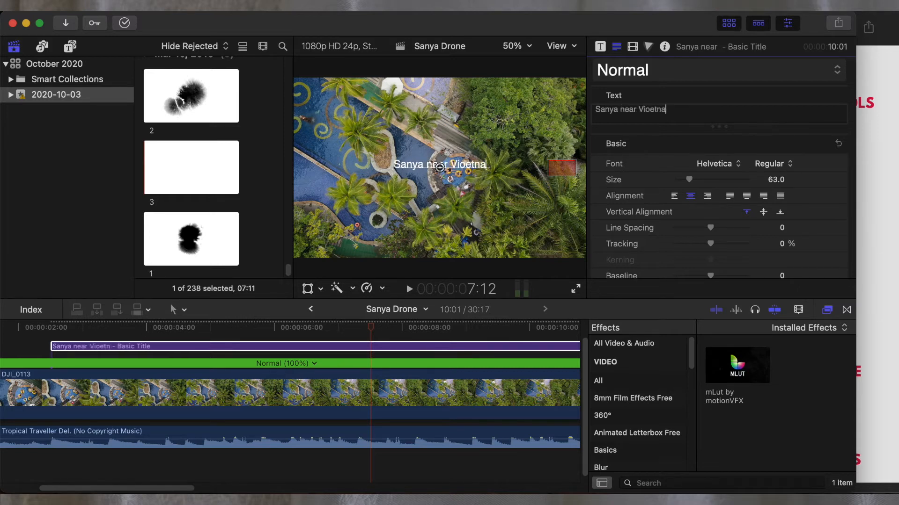
pyautogui.press('BackSpace')
pyautogui.press('BackSpace')
pyautogui.press('BackSpace')
pyautogui.press('BackSpace')
pyautogui.press('BackSpace')
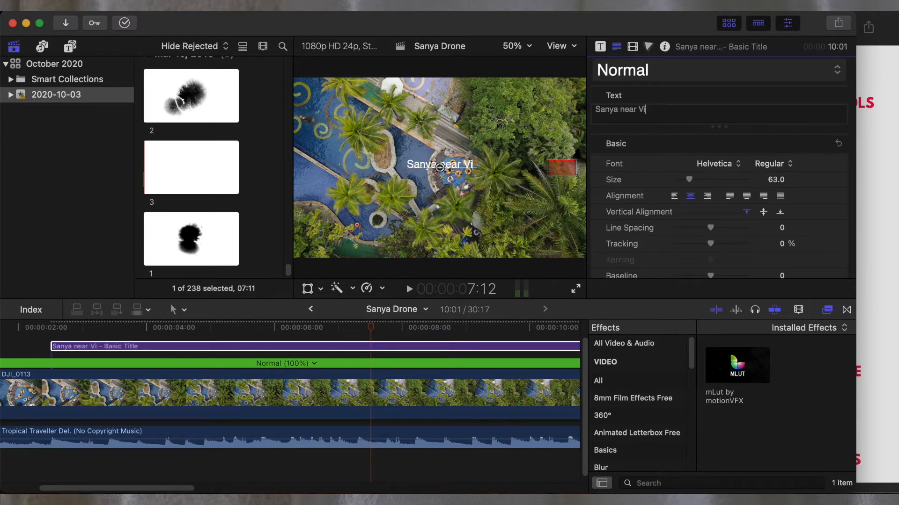
pyautogui.write('etnam')
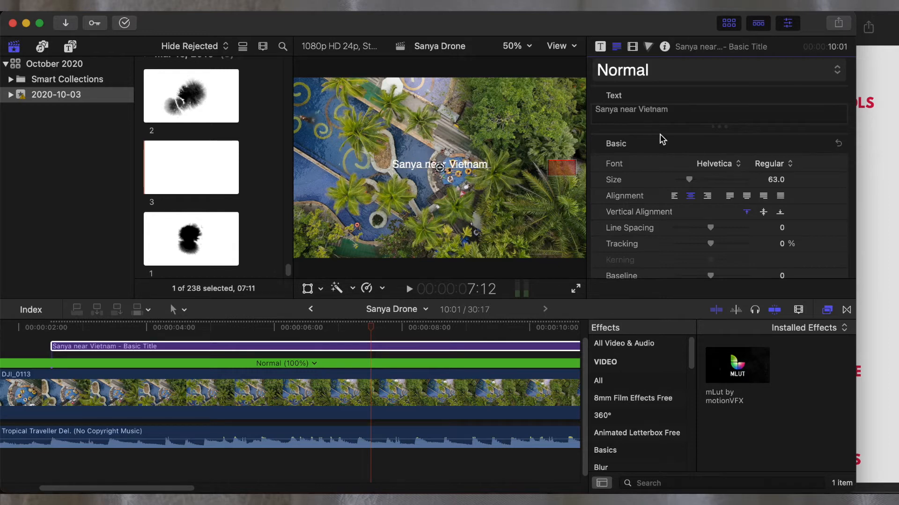
# Set the title's font to Hopper Script.
pyautogui.click(732, 166)
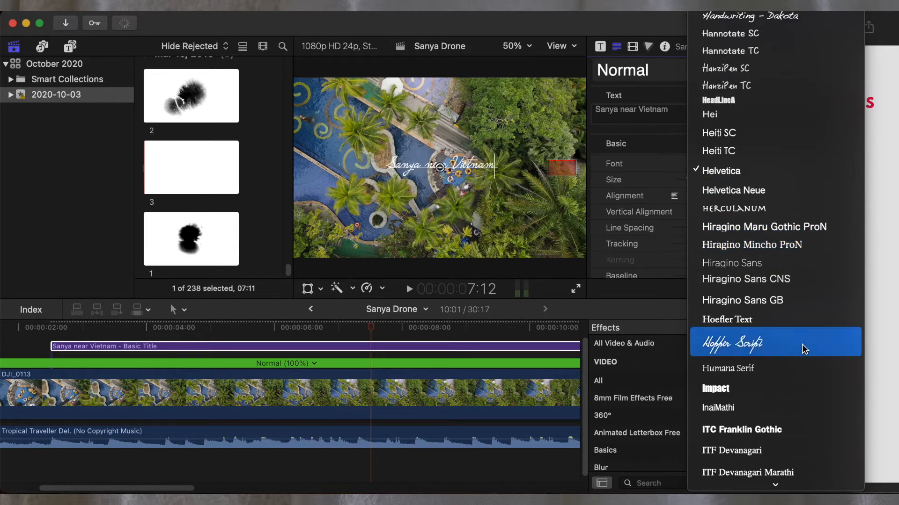
pyautogui.click(801, 344)
pyautogui.click(775, 180)
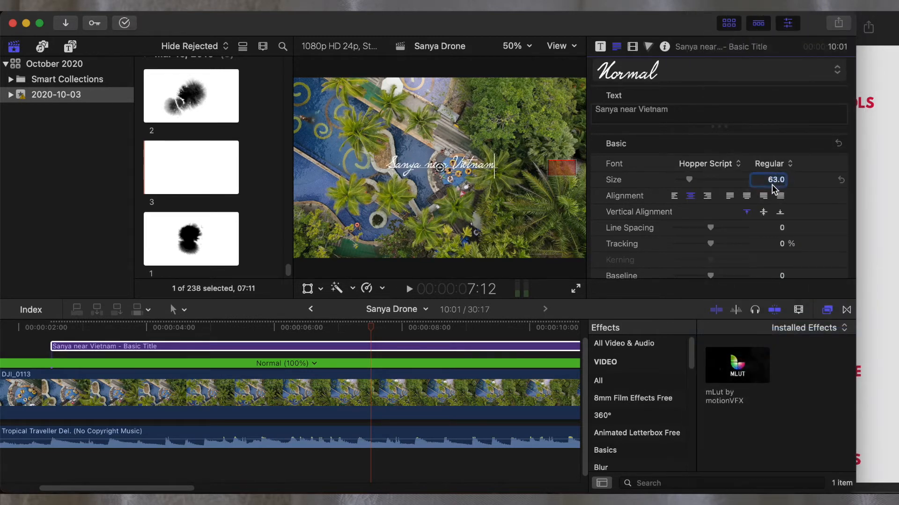
# Delete the "Sanya near Vietnam" title from above the DJI_0113 clip and place the playhead at 2:15.
pyautogui.click(184, 352)
pyautogui.scroll(2, 208, 372)
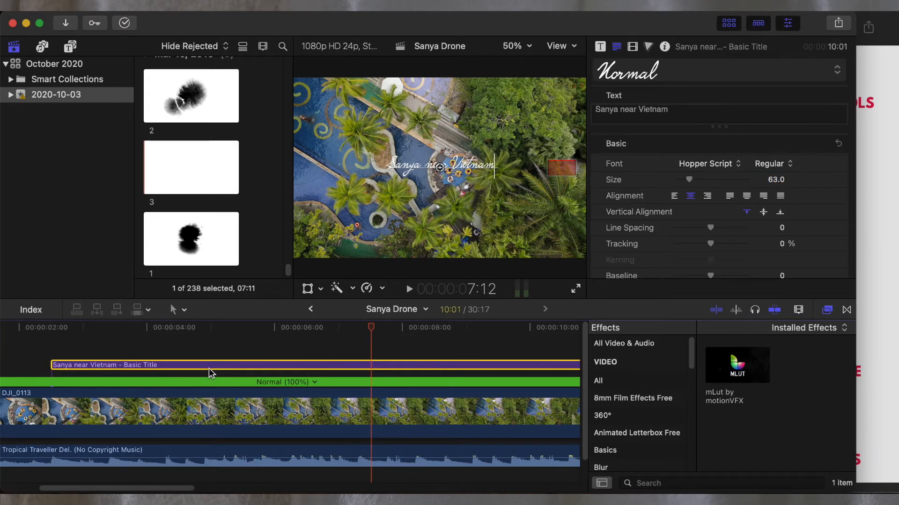
pyautogui.press('Delete')
pyautogui.hscroll(-4, 204, 366)
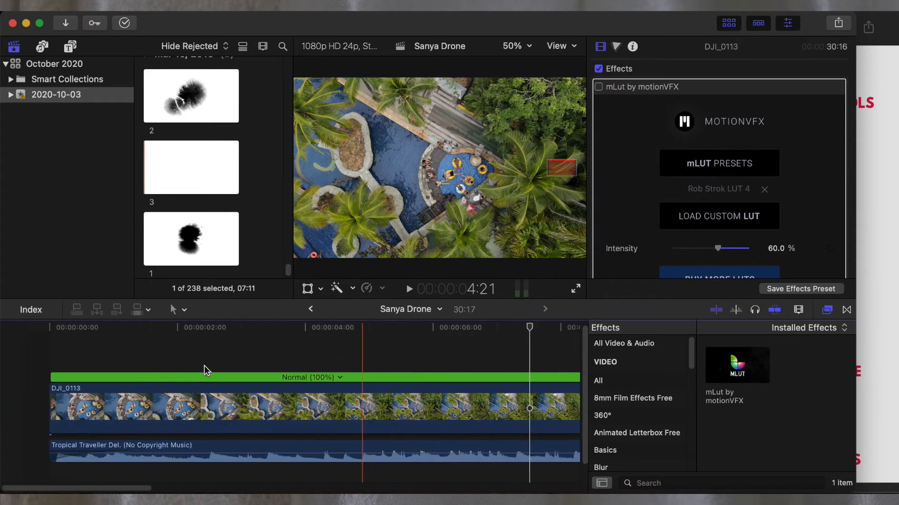
pyautogui.click(180, 356)
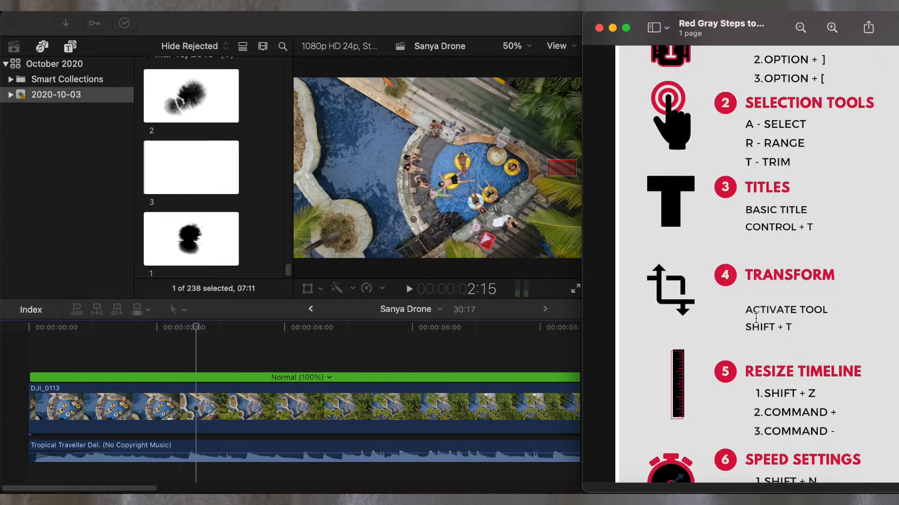
# Check the Transform shortcut in the guide and activate the Transform tool in the viewer.
pyautogui.scroll(-2, 756, 319)
pyautogui.click(212, 344)
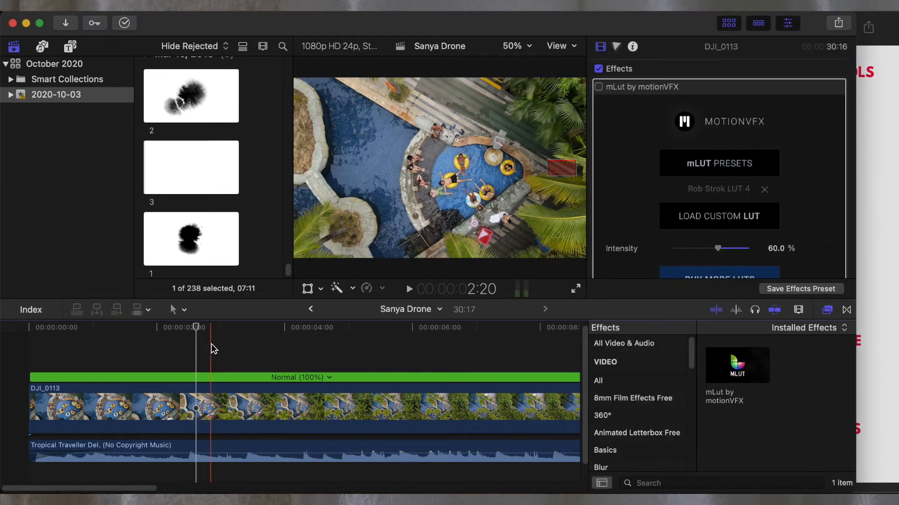
pyautogui.click(888, 271)
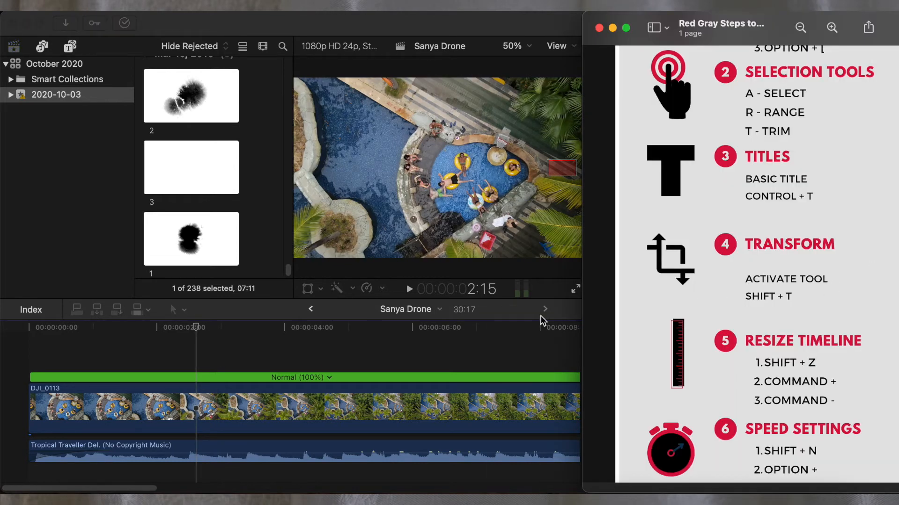
pyautogui.click(292, 355)
pyautogui.click(307, 289)
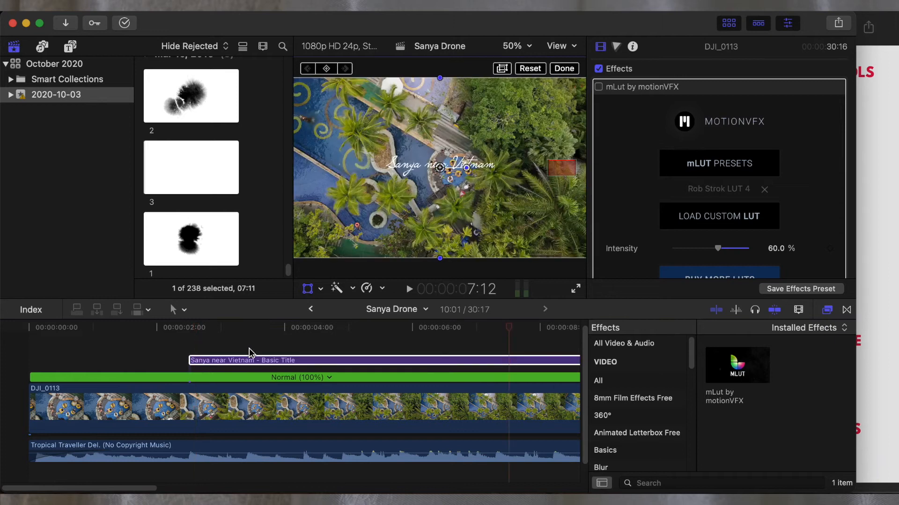
# Remove the restored "Sanya near Vietnam" title and return to the DJI_0113 clip at 2:15.
pyautogui.click(247, 363)
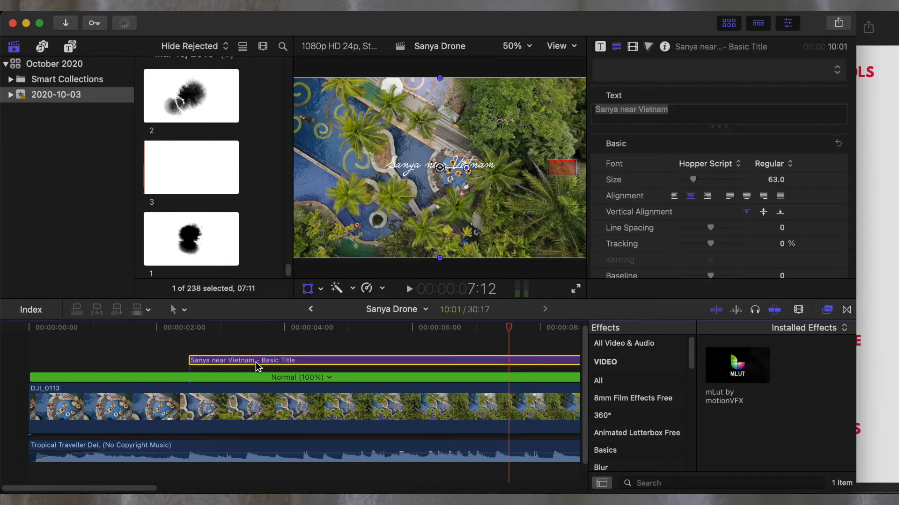
pyautogui.press('Delete')
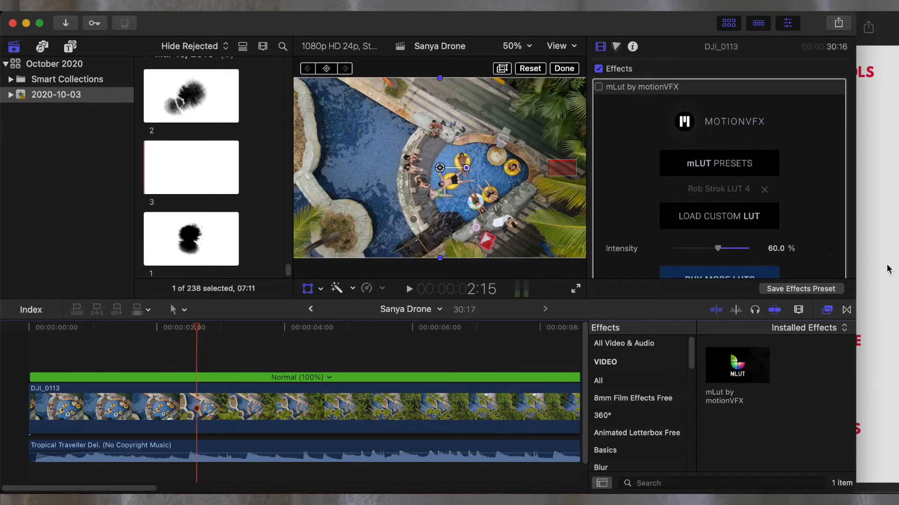
pyautogui.click(888, 269)
pyautogui.click(189, 387)
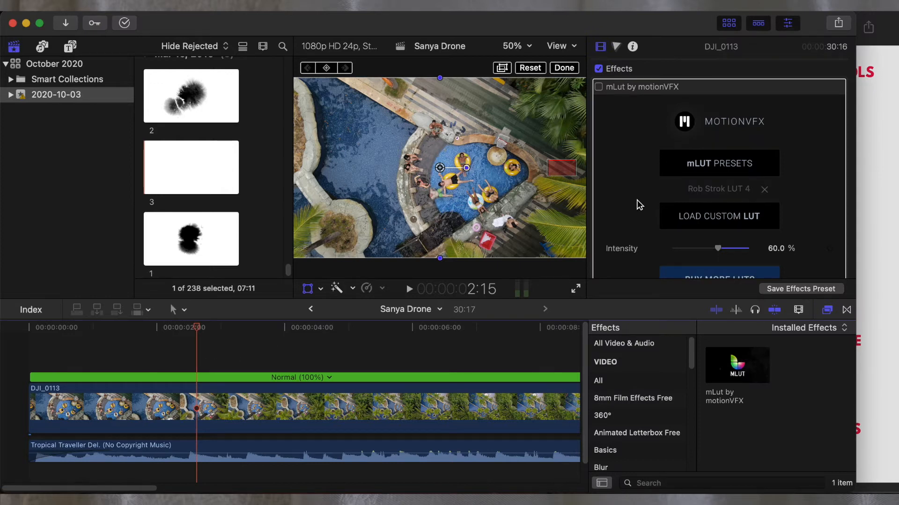
# Scale the DJI_0113 clip to 300%, shift its image up and slightly left, and undo both changes.
pyautogui.scroll(-10, 697, 205)
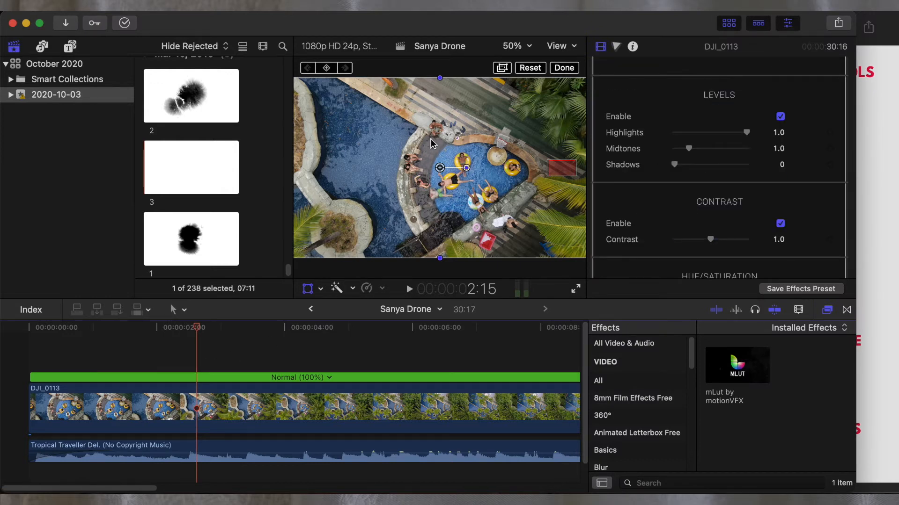
pyautogui.moveTo(439, 77); pyautogui.dragTo(487, 75)
pyautogui.scroll(-6, 781, 208)
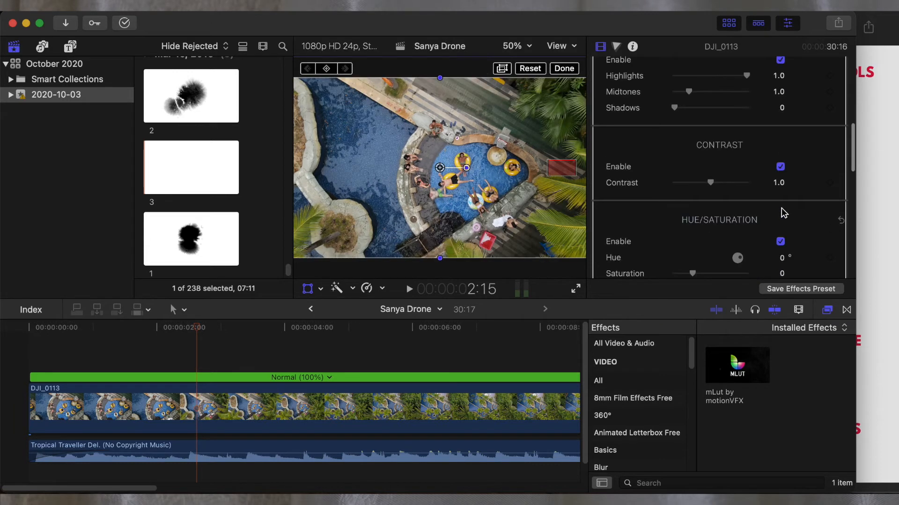
pyautogui.scroll(-8, 780, 217)
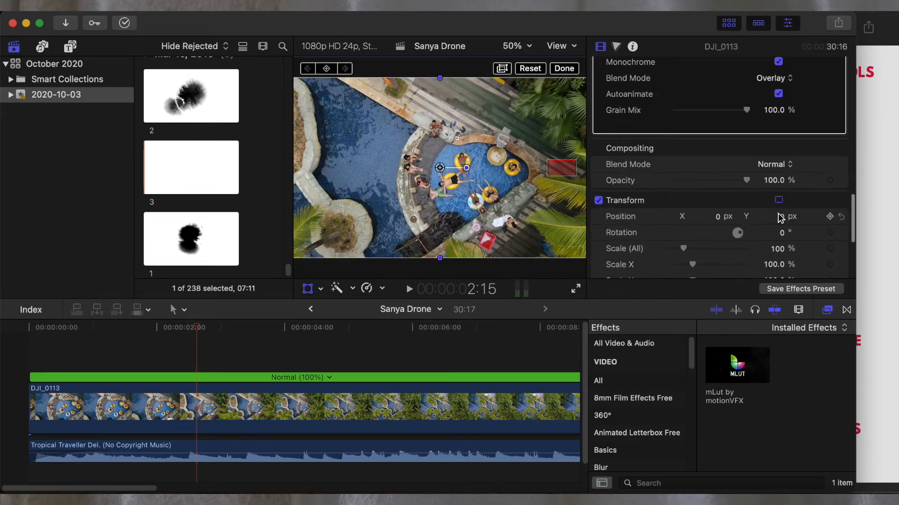
pyautogui.scroll(-2, 779, 219)
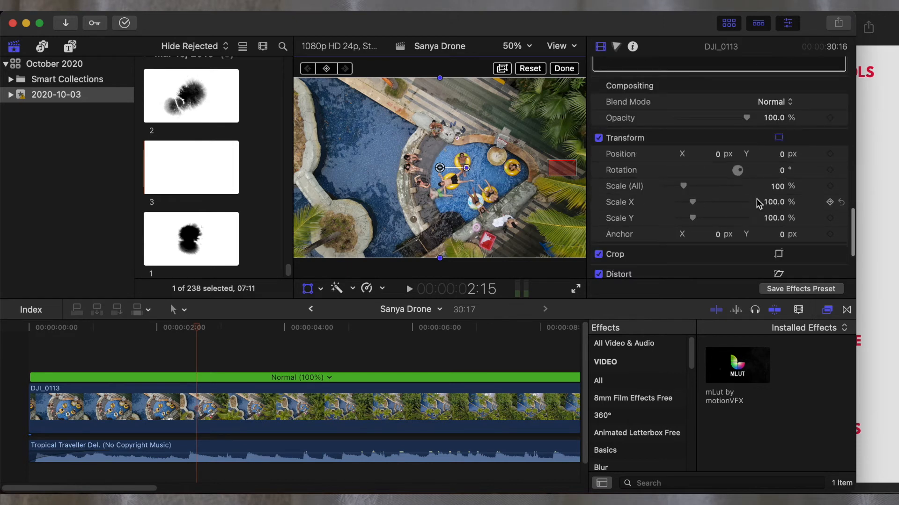
pyautogui.click(777, 186)
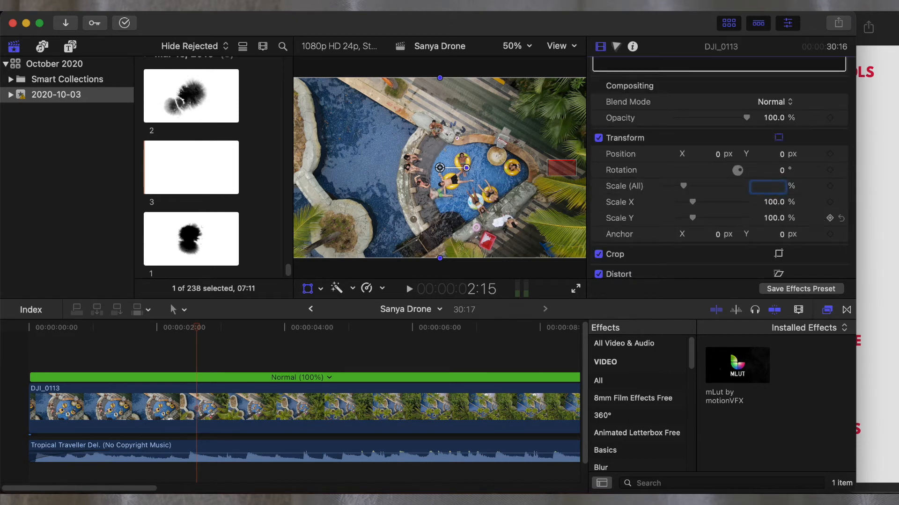
pyautogui.write('300')
pyautogui.press('Return')
pyautogui.moveTo(440, 168); pyautogui.dragTo(429, 131)
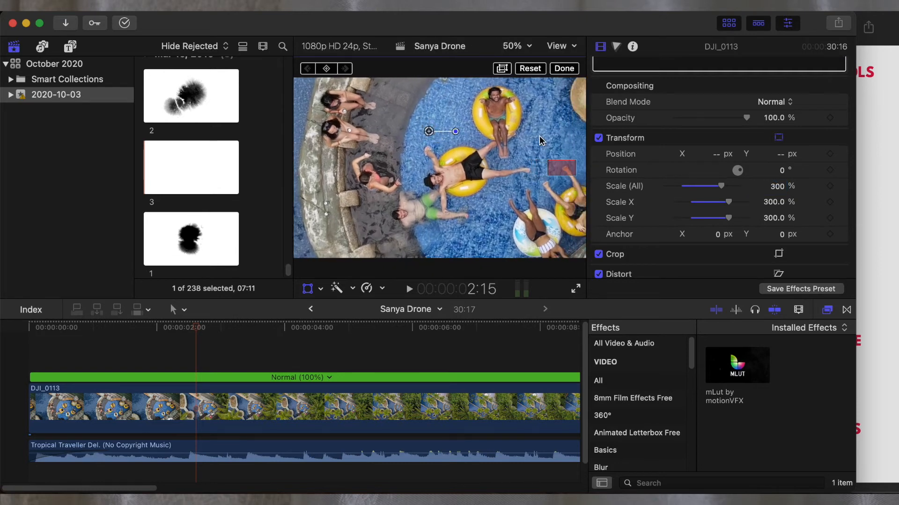
pyautogui.press('super+z')
pyautogui.press('super+z')
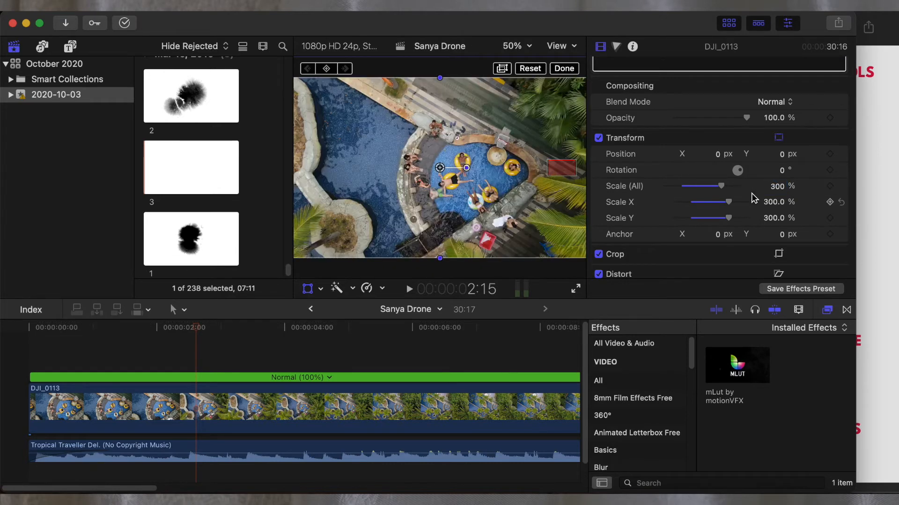
# Try adjusting the clip's horizontal and vertical scale and rotating it to -89.5°, undoing each change.
pyautogui.scroll(-1, 746, 203)
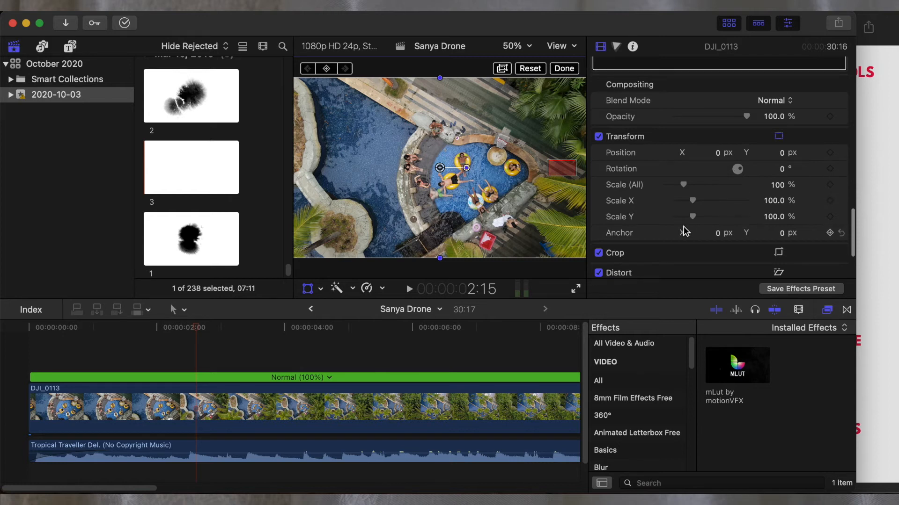
pyautogui.moveTo(693, 201); pyautogui.dragTo(680, 216)
pyautogui.press('super+z')
pyautogui.press('super+z')
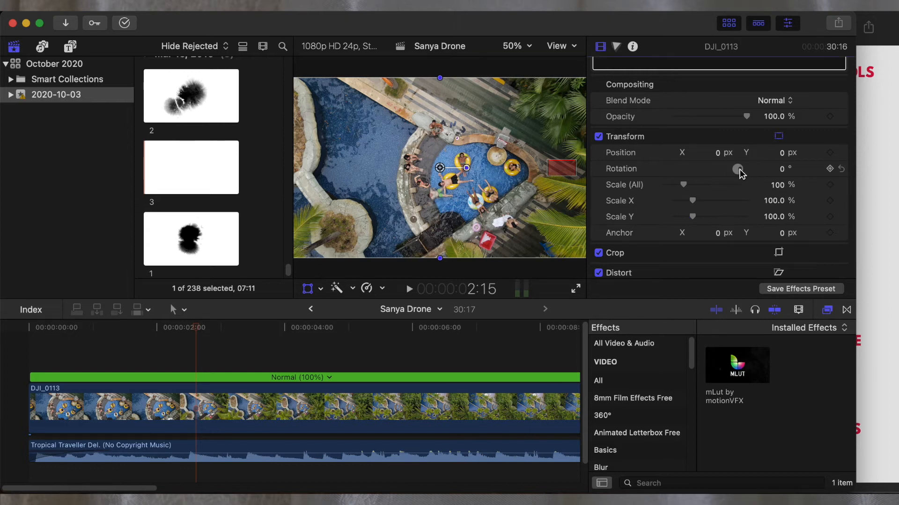
pyautogui.moveTo(738, 171); pyautogui.dragTo(740, 186)
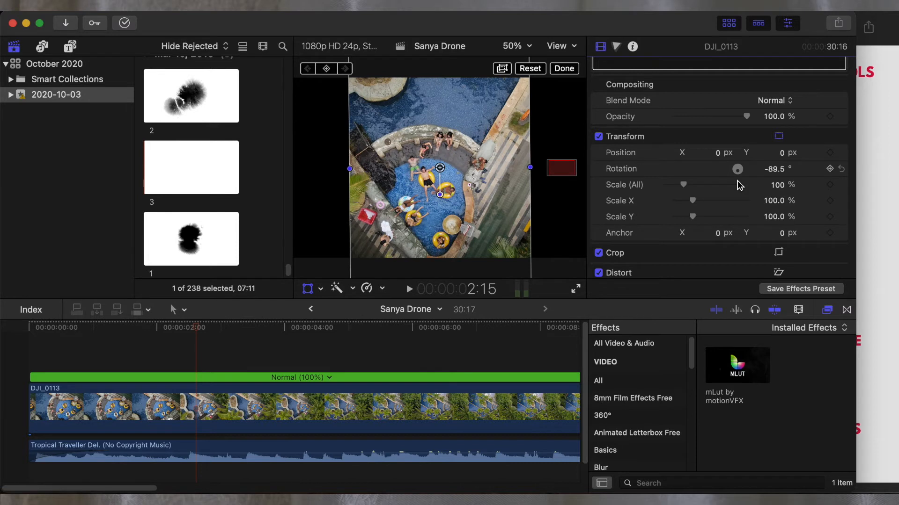
pyautogui.press('super+z')
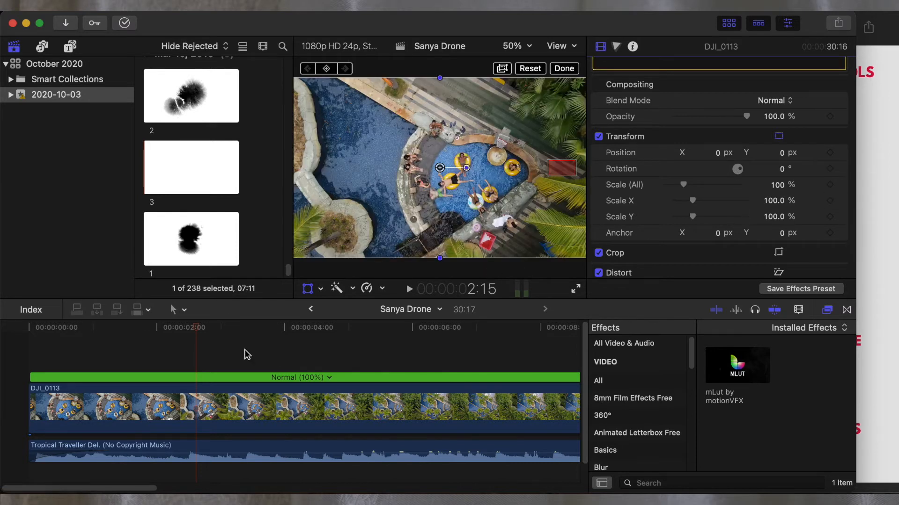
# Place the playhead at 3:00 and review the guide's shortcuts from Selection Tools through Speed Settings.
pyautogui.click(245, 352)
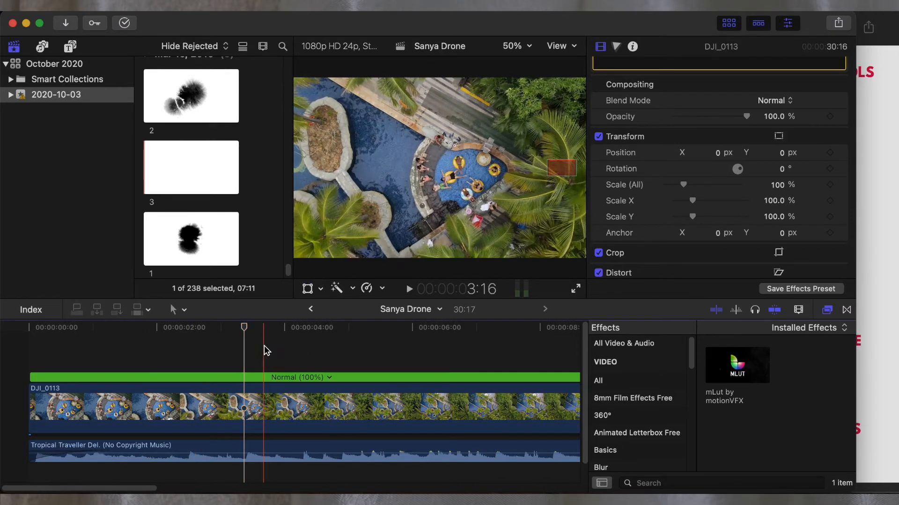
pyautogui.click(221, 358)
pyautogui.click(888, 123)
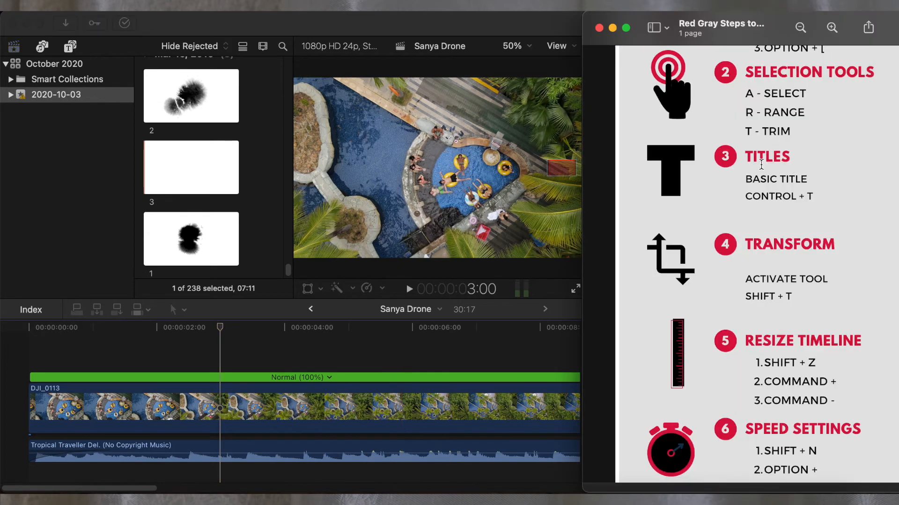
pyautogui.scroll(1, 761, 164)
pyautogui.tripleClick(779, 106)
pyautogui.scroll(-3, 768, 120)
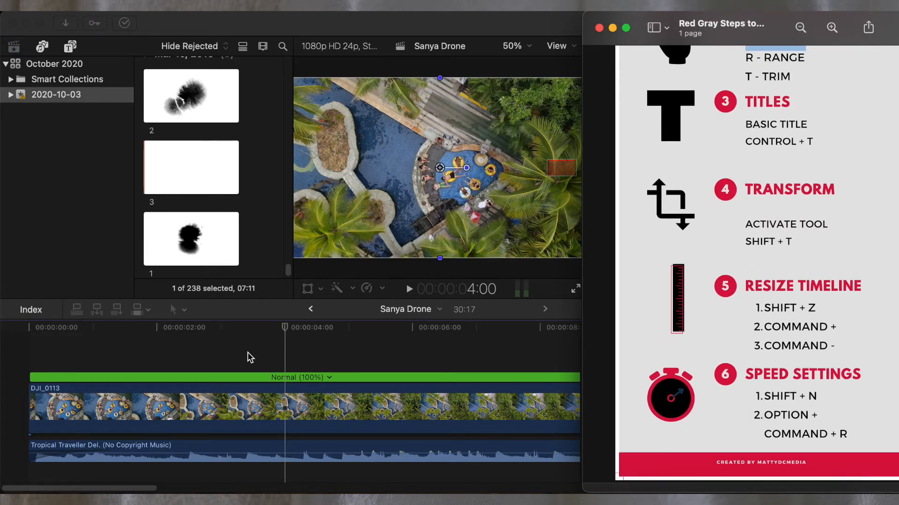
# Zoom the timeline in around 4:00, zoom it out to show the whole project, and place the playhead at 11:13.
pyautogui.click(229, 357)
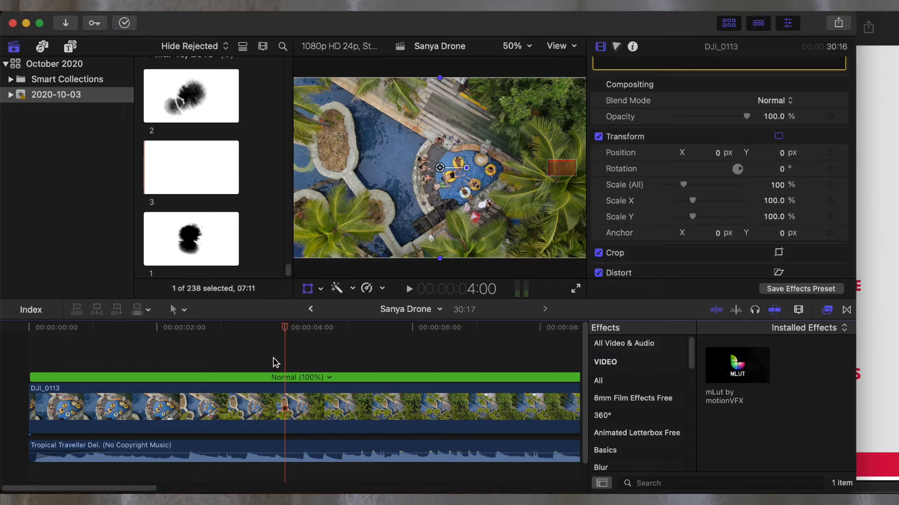
pyautogui.press('super+equal')
pyautogui.press('super+equal')
pyautogui.press('super+equal')
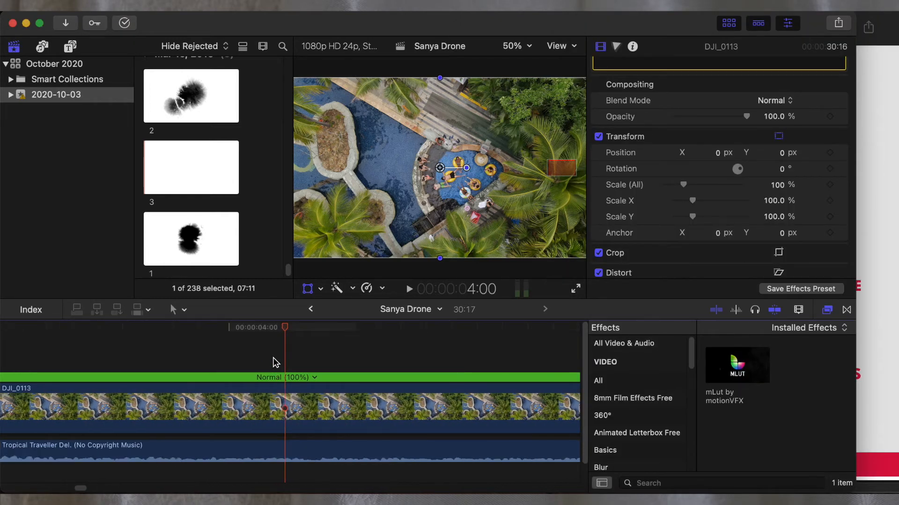
pyautogui.press('super+minus')
pyautogui.press('super+minus')
pyautogui.press('super+minus')
pyautogui.click(159, 351)
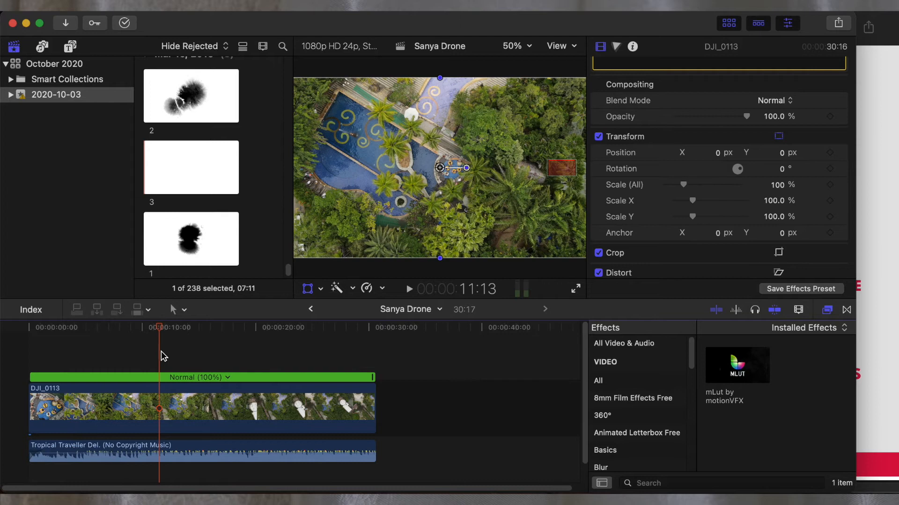
# Consult the guide's Resize Timeline shortcuts and zoom the timeline in one level around 11:13.
pyautogui.click(880, 164)
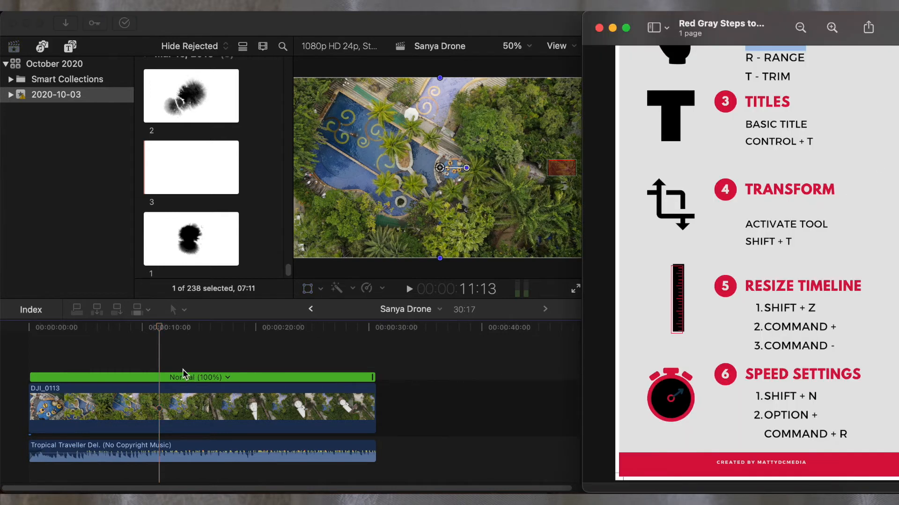
pyautogui.click(170, 355)
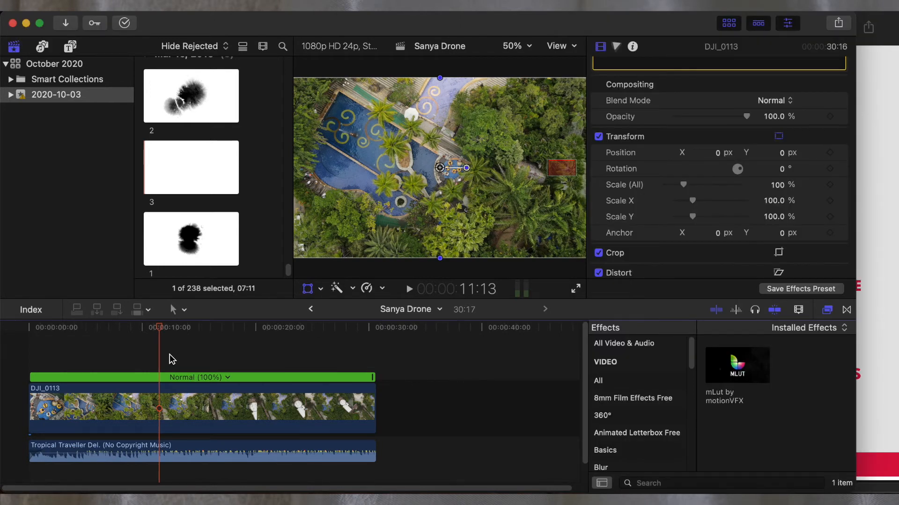
pyautogui.press('super+equal')
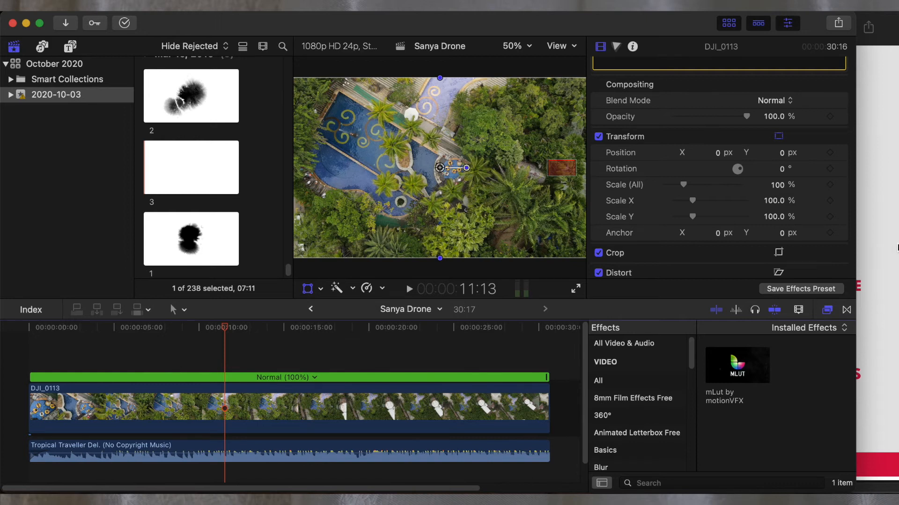
pyautogui.scroll(5, 759, 217)
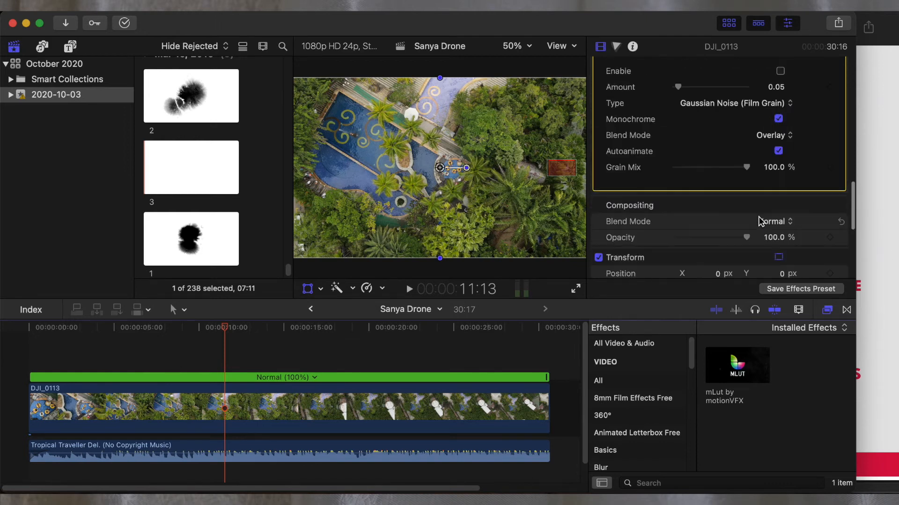
pyautogui.click(873, 219)
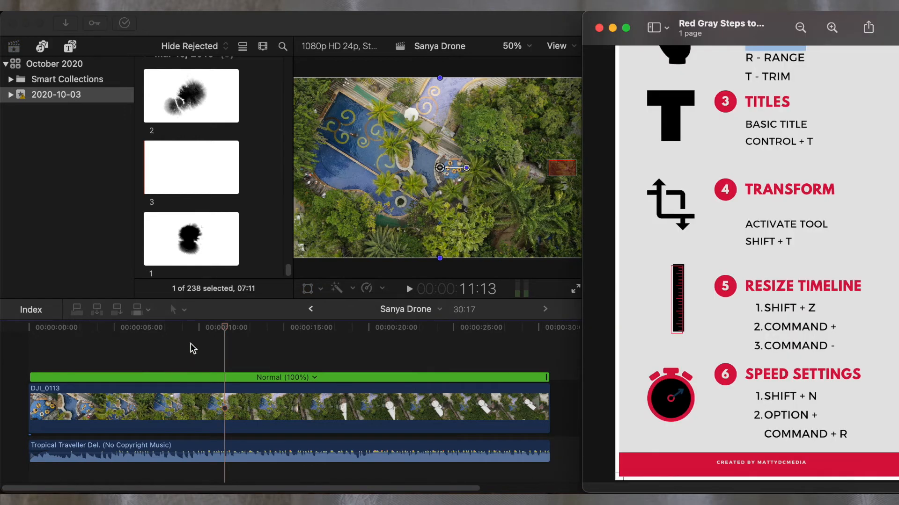
# Zoom the timeline in closely around 11:13, and zoom out beyond the full length of the project.
pyautogui.click(266, 351)
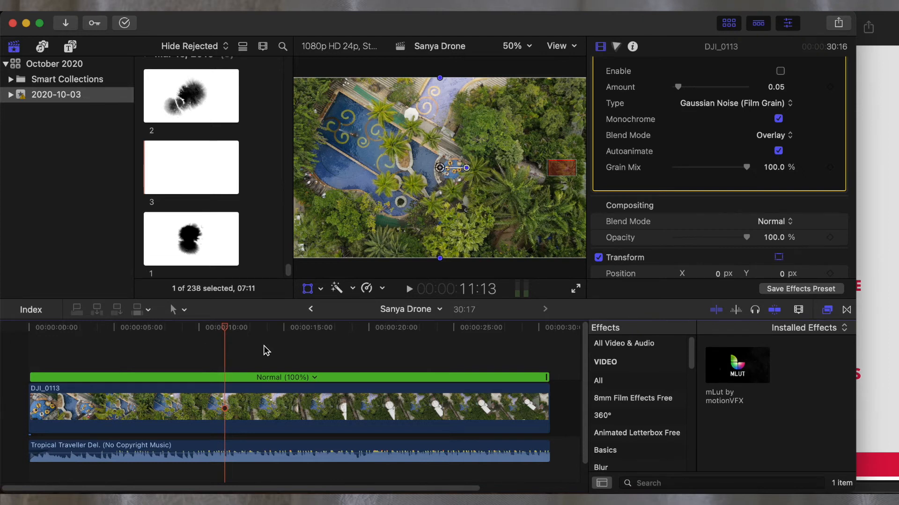
pyautogui.press('super+equal')
pyautogui.press('super+equal')
pyautogui.press('super+equal')
pyautogui.press('super+equal')
pyautogui.press('super+equal')
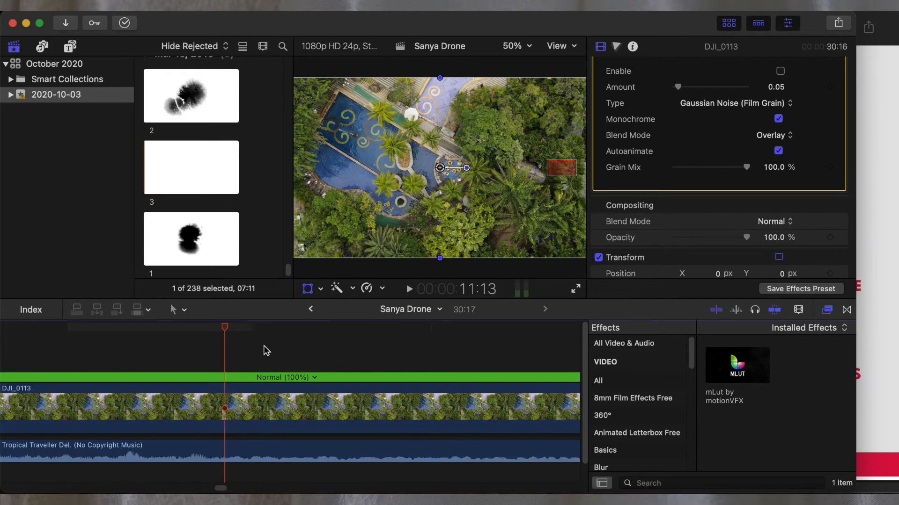
pyautogui.hotkey('shift', 'z')
pyautogui.press('super+minus')
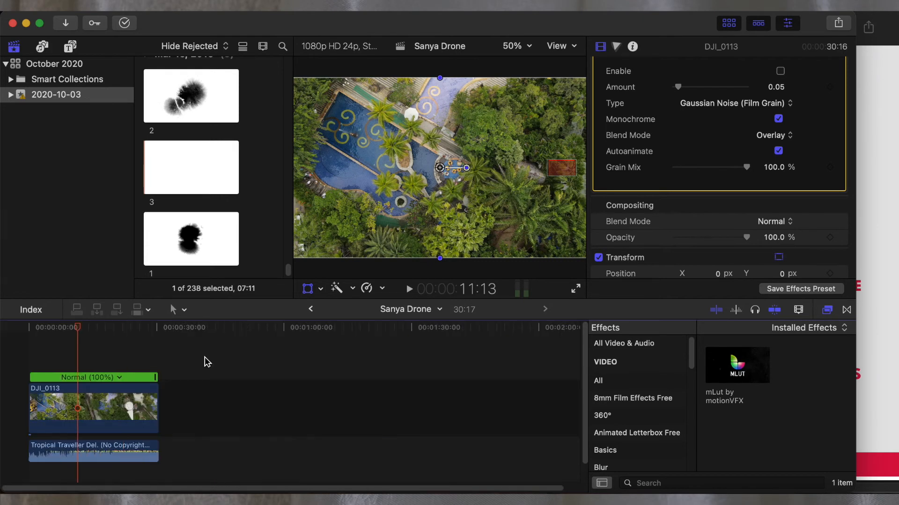
# Place the playhead at 19:05, zoom the timeline in to individual frames, and zoom out to show the whole DJI_0113 clip.
pyautogui.click(110, 354)
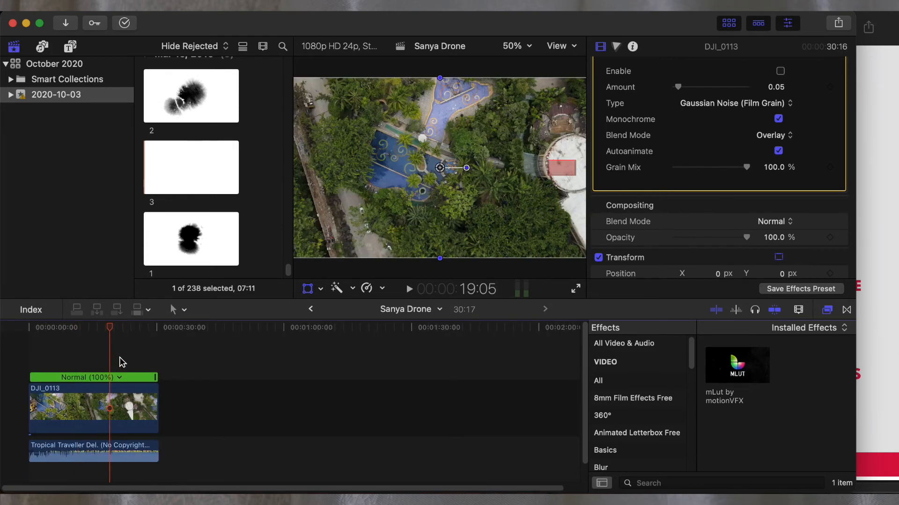
pyautogui.press('super+equal')
pyautogui.press('super+equal')
pyautogui.press('super+equal')
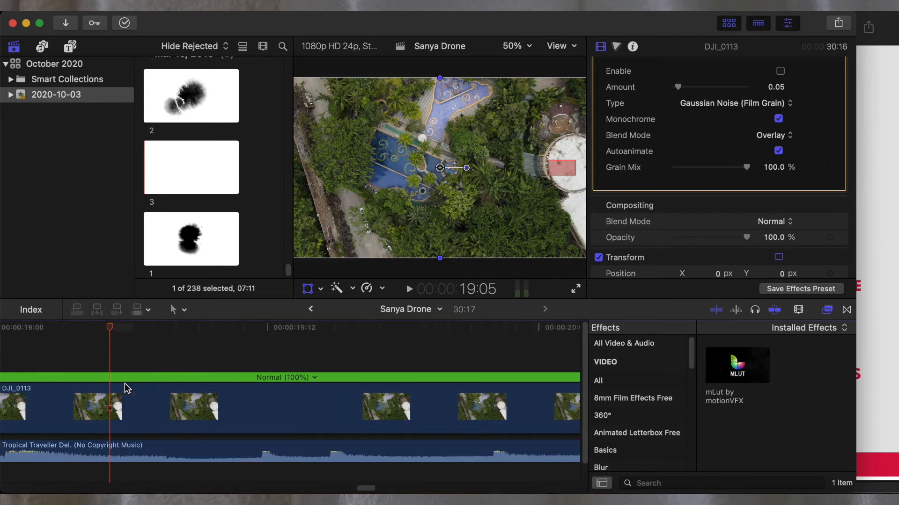
pyautogui.press('super+minus')
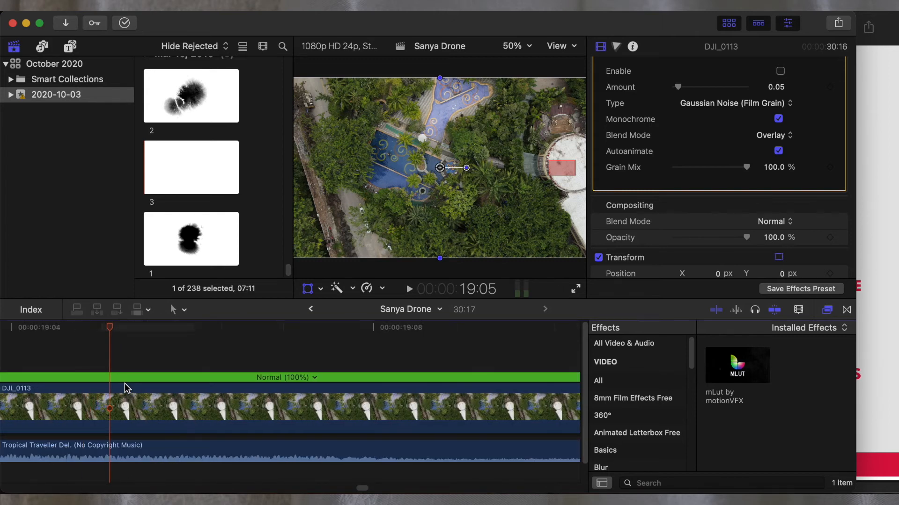
pyautogui.press('super+minus')
pyautogui.press('super+minus')
pyautogui.press('super+minus')
pyautogui.press('super+minus')
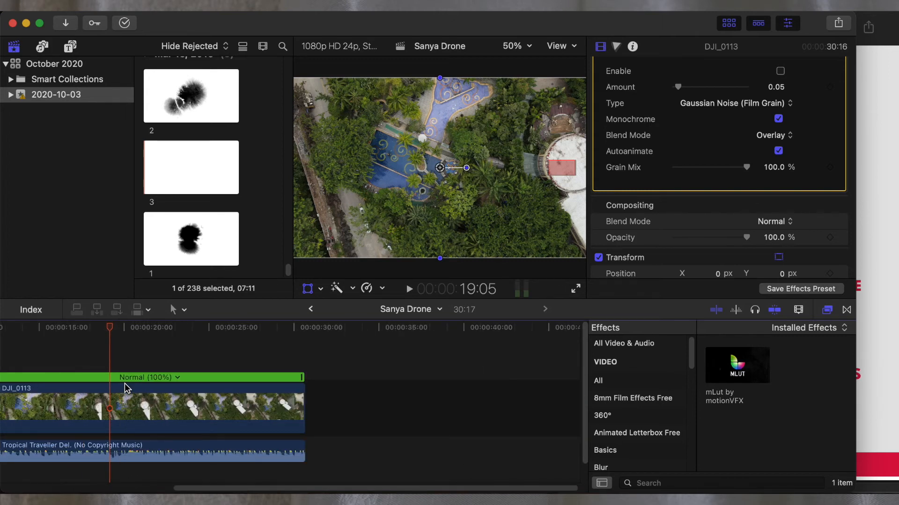
pyautogui.hscroll(-5, 125, 384)
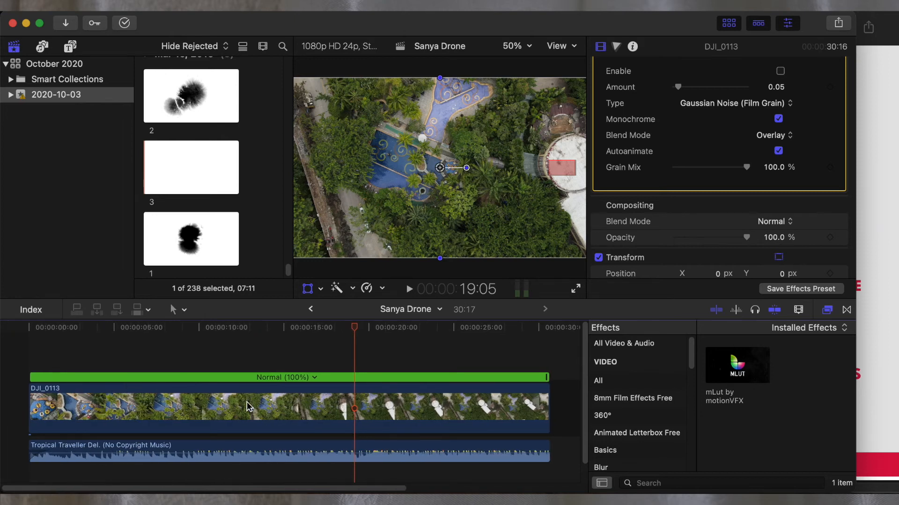
# Zoom the timeline out and in again, return to its start, and zoom out until the whole project fits.
pyautogui.press('super+minus')
pyautogui.press('super+minus')
pyautogui.press('super+equal')
pyautogui.press('super+equal')
pyautogui.press('super+equal')
pyautogui.press('super+equal')
pyautogui.press('super+equal')
pyautogui.press('super+equal')
pyautogui.hscroll(-15, 248, 407)
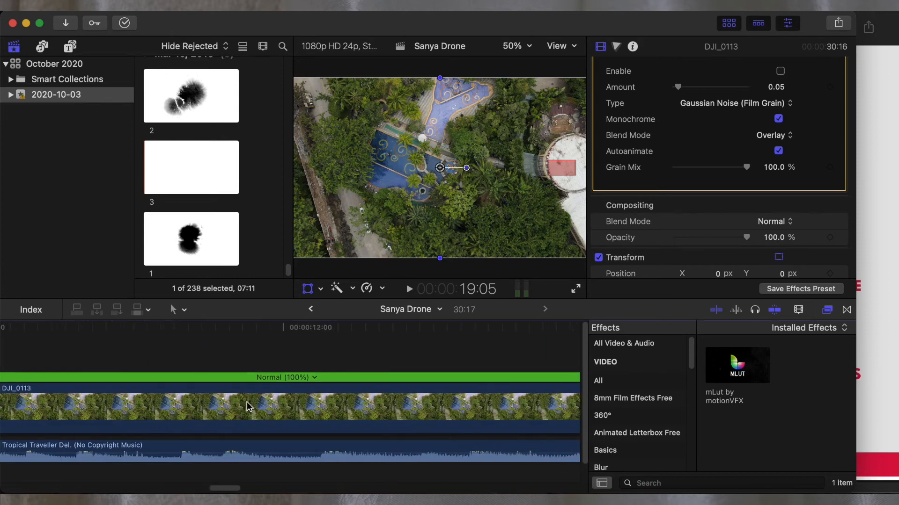
pyautogui.hscroll(-20, 248, 407)
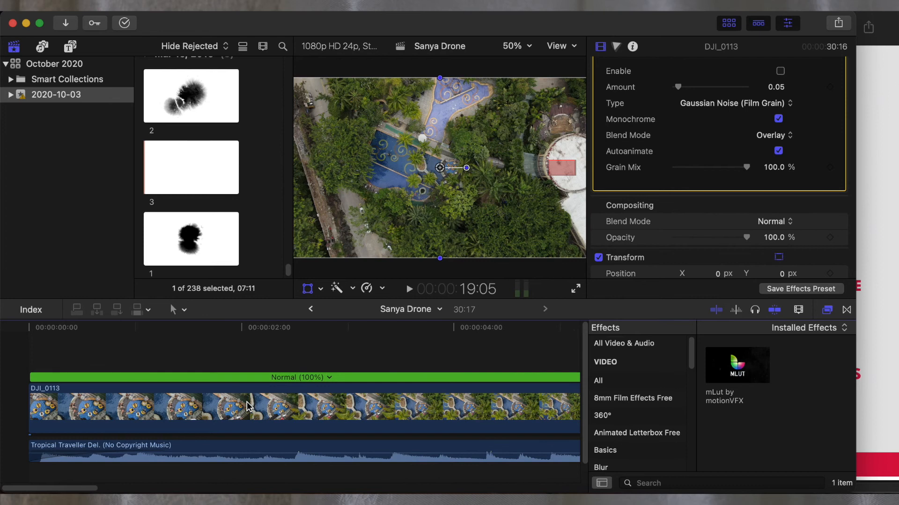
pyautogui.press('super+minus')
pyautogui.press('super+minus')
pyautogui.press('super+minus')
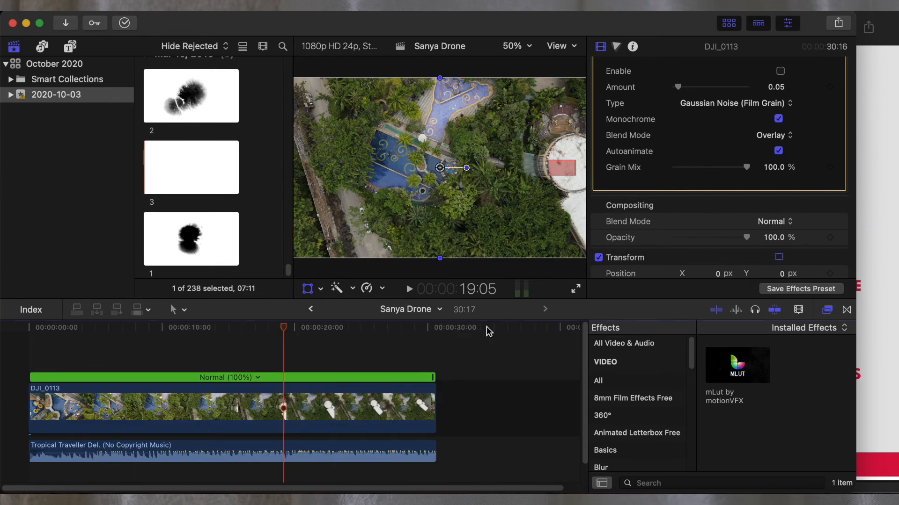
# Review the guide's Speed Settings shortcuts and place the playhead at 9:14 in the Sanya Drone timeline.
pyautogui.click(241, 357)
pyautogui.click(178, 352)
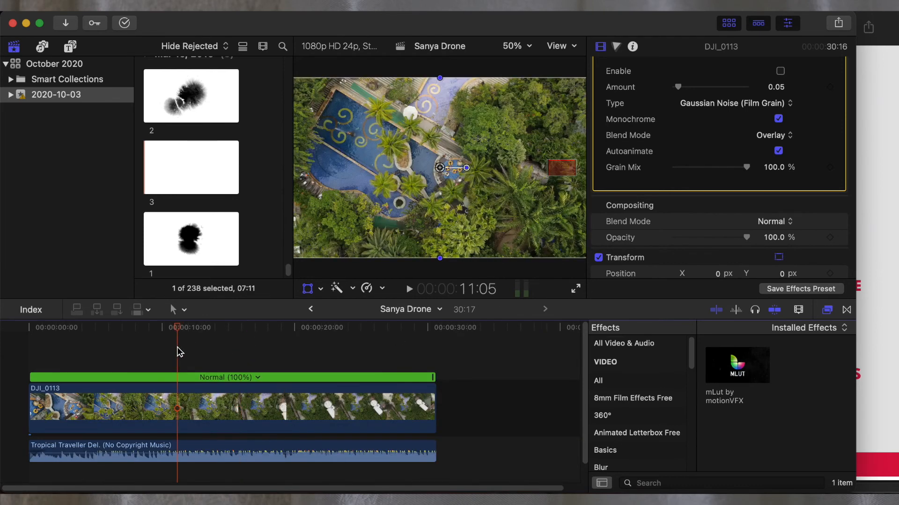
pyautogui.click(894, 188)
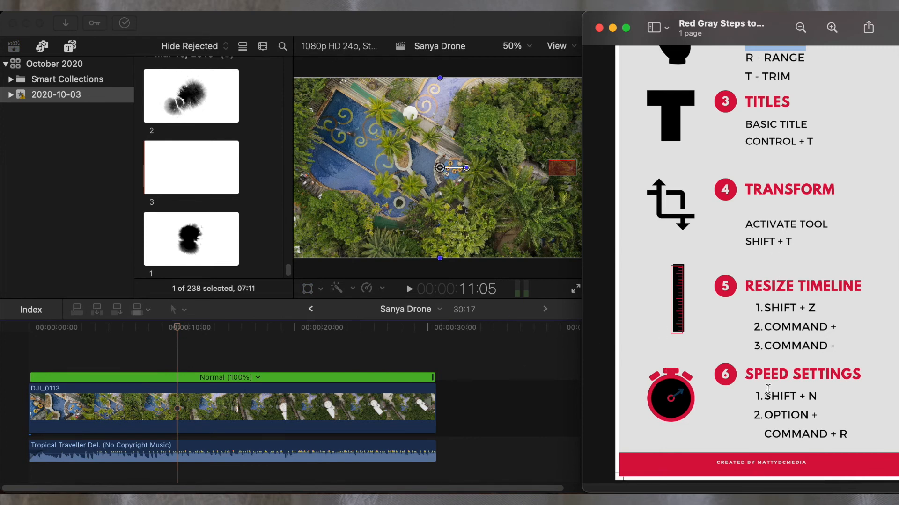
pyautogui.moveTo(768, 389); pyautogui.dragTo(788, 383)
pyautogui.click(794, 377)
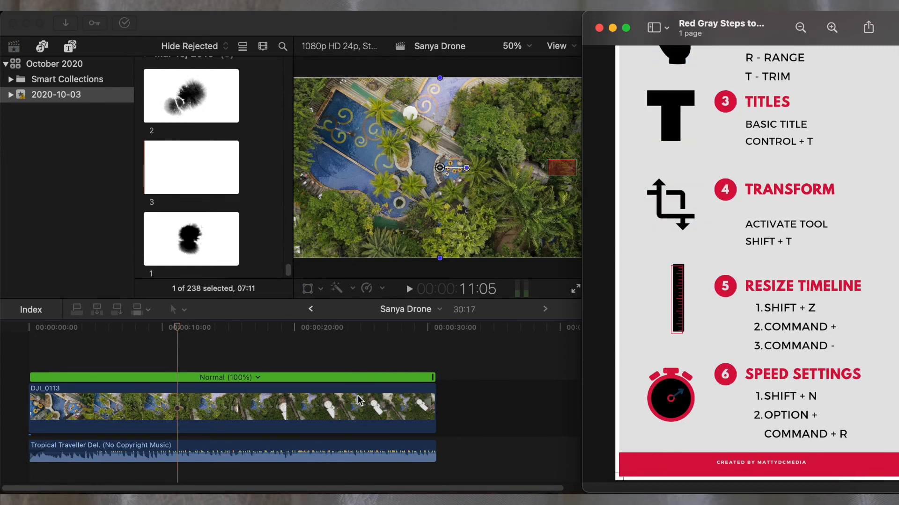
pyautogui.click(125, 381)
pyautogui.click(156, 355)
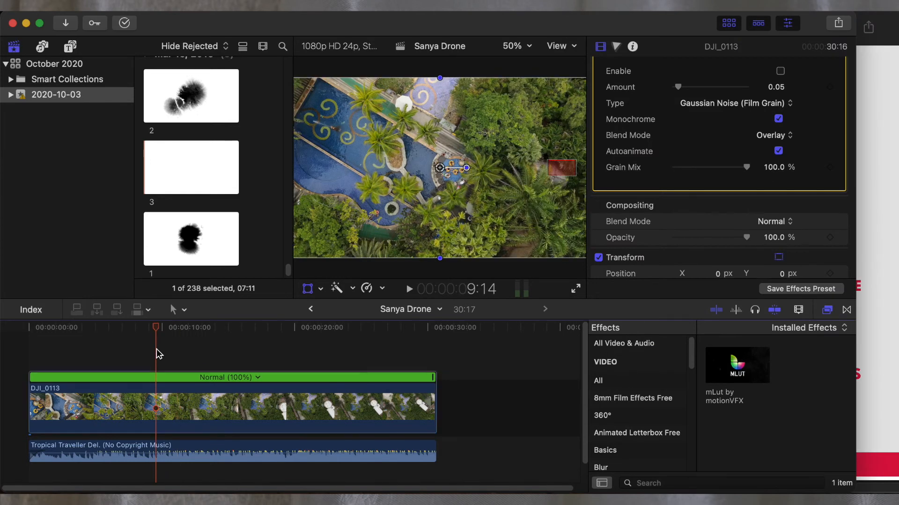
# View the DJI_0113 clip's slow speed presets and try retiming the clip by its speed bar to 79%, 92% and 71%.
pyautogui.click(257, 378)
pyautogui.moveTo(280, 391)
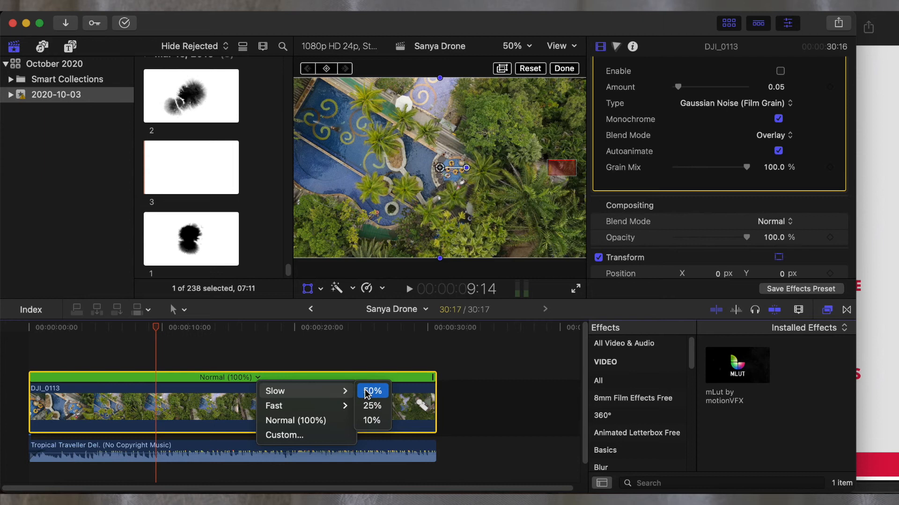
pyautogui.click(426, 362)
pyautogui.moveTo(434, 380); pyautogui.dragTo(543, 375)
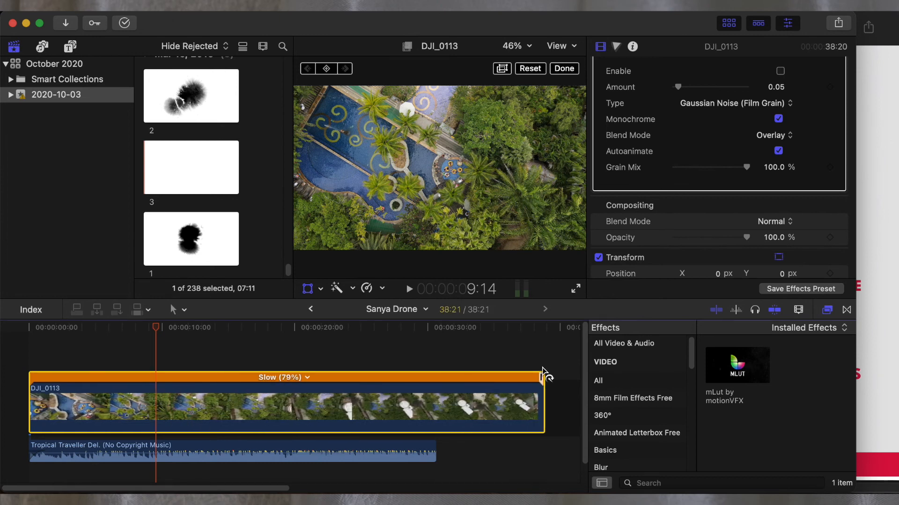
pyautogui.moveTo(543, 374); pyautogui.dragTo(469, 375)
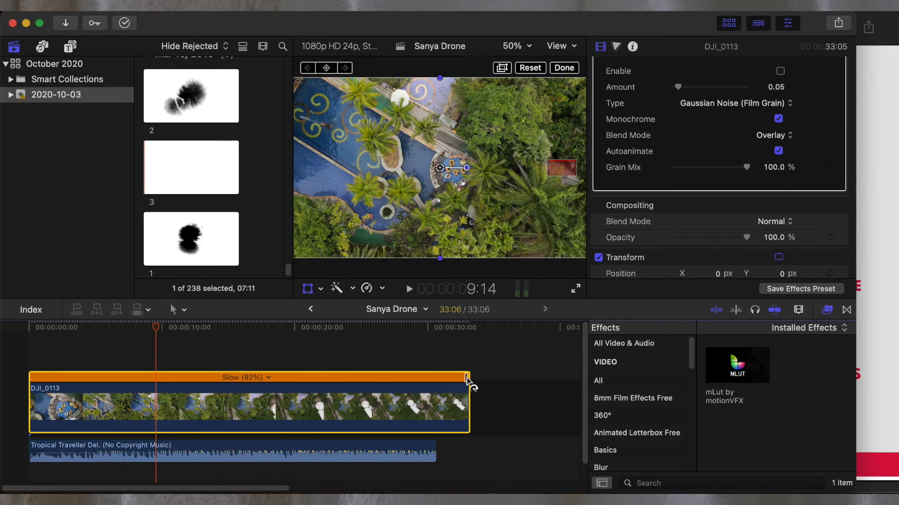
pyautogui.moveTo(468, 383); pyautogui.dragTo(616, 363)
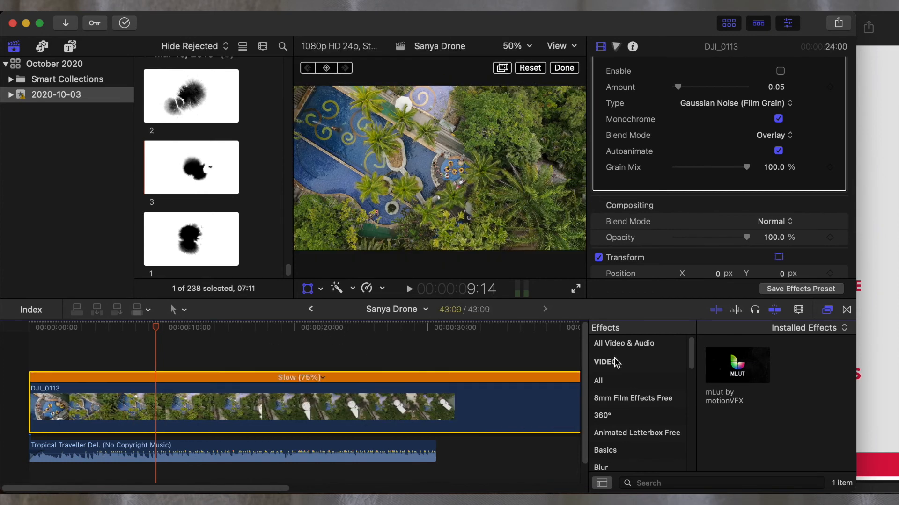
# Check the guide's Speed Settings shortcuts and reset the DJI_0113 clip's speed to Normal (100%).
pyautogui.click(881, 245)
pyautogui.doubleClick(794, 417)
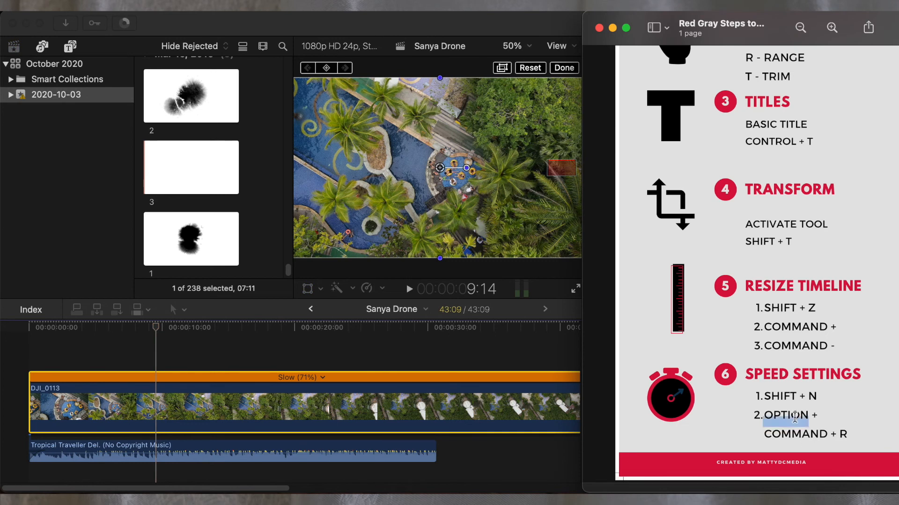
pyautogui.click(246, 356)
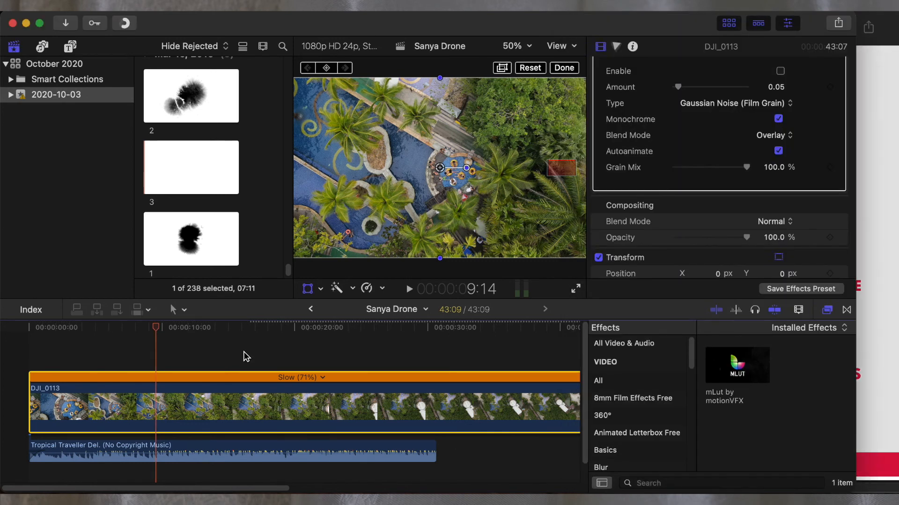
pyautogui.hotkey('shift', 'n')
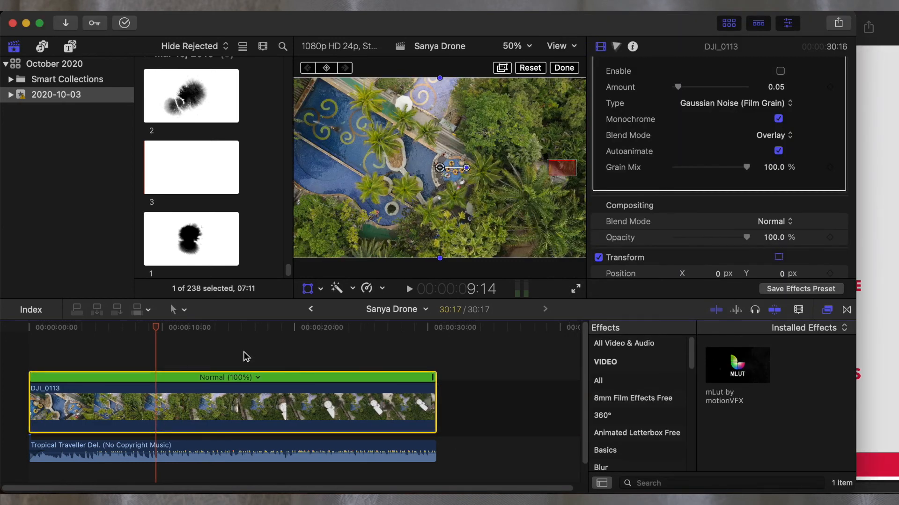